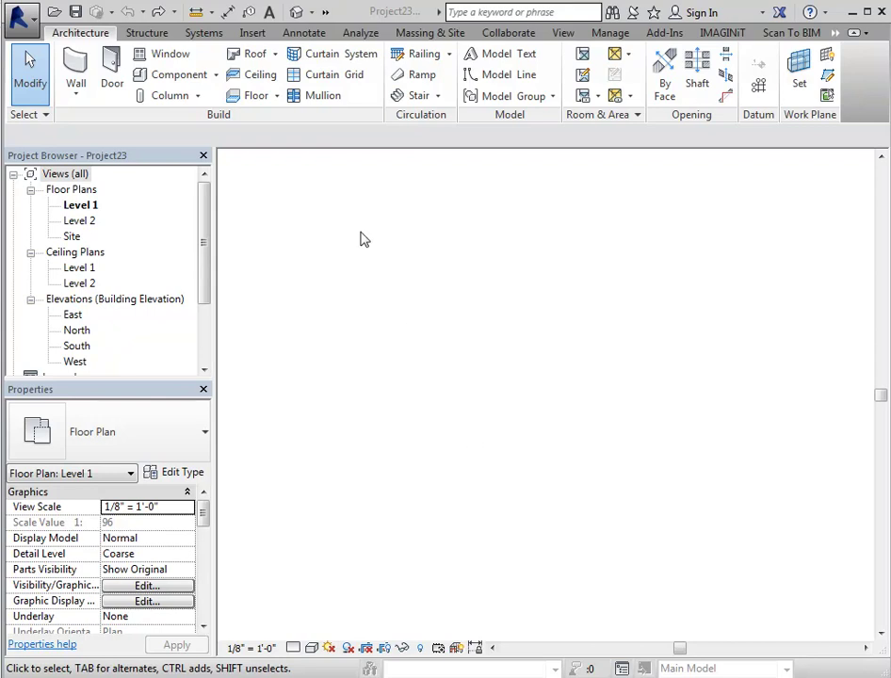
Step: Duplicate the Generic - 8" wall type as a new type named Flashing
{"action": "left_click", "coordinate": [77, 71]}
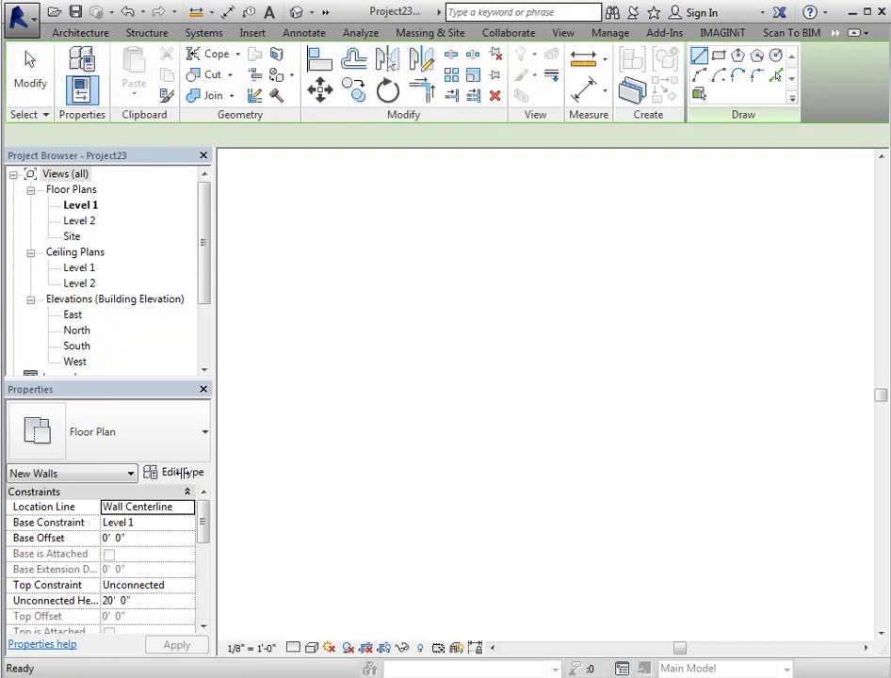
{"action": "left_click", "coordinate": [181, 477]}
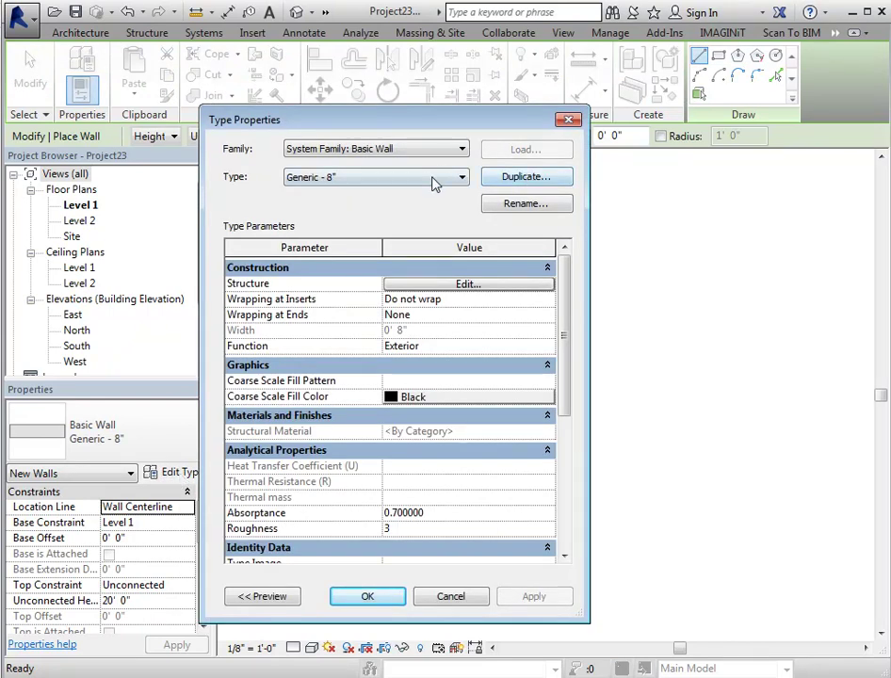
{"action": "left_click", "coordinate": [547, 181]}
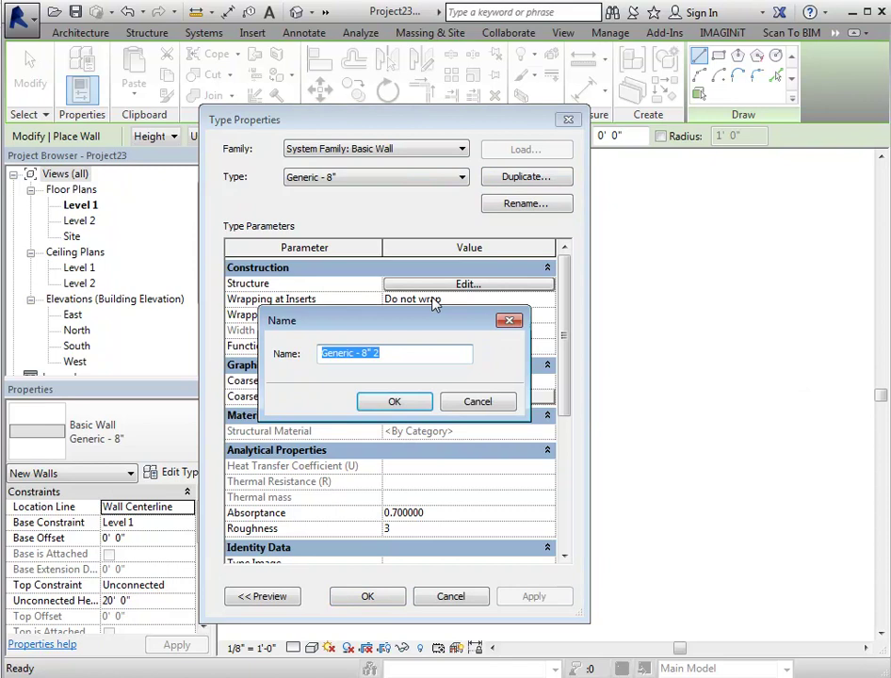
{"action": "type", "text": "Flashing"}
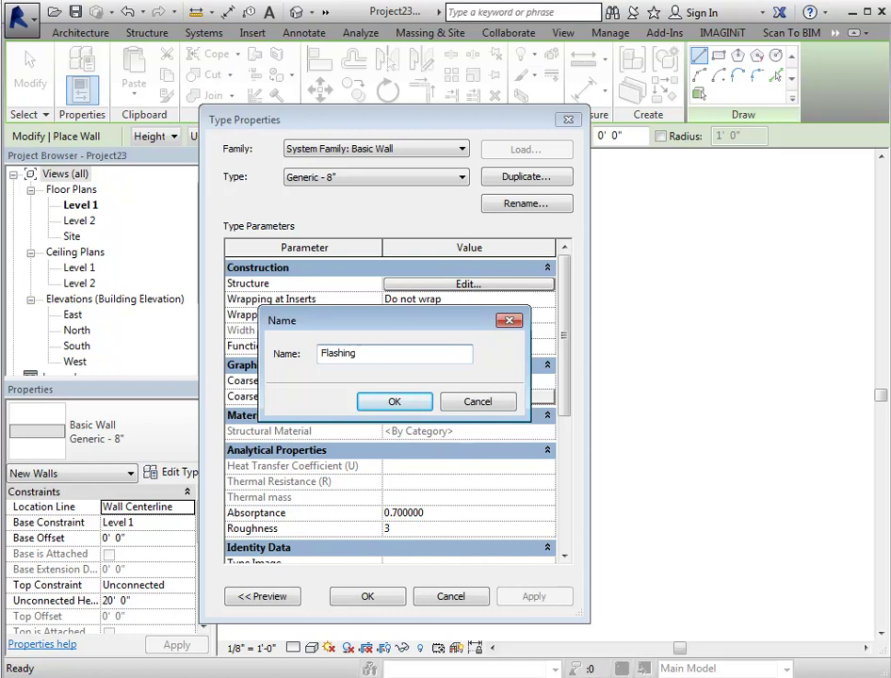
{"action": "left_click", "coordinate": [395, 401]}
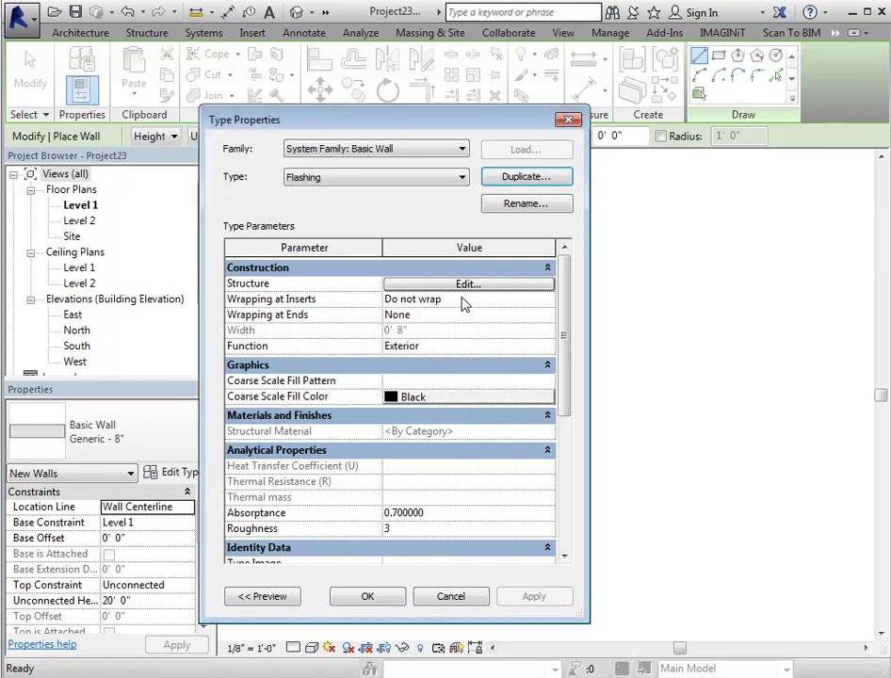
Step: Set the Flashing structure layer thickness to 1/8" in the assembly editor
{"action": "left_click", "coordinate": [468, 285]}
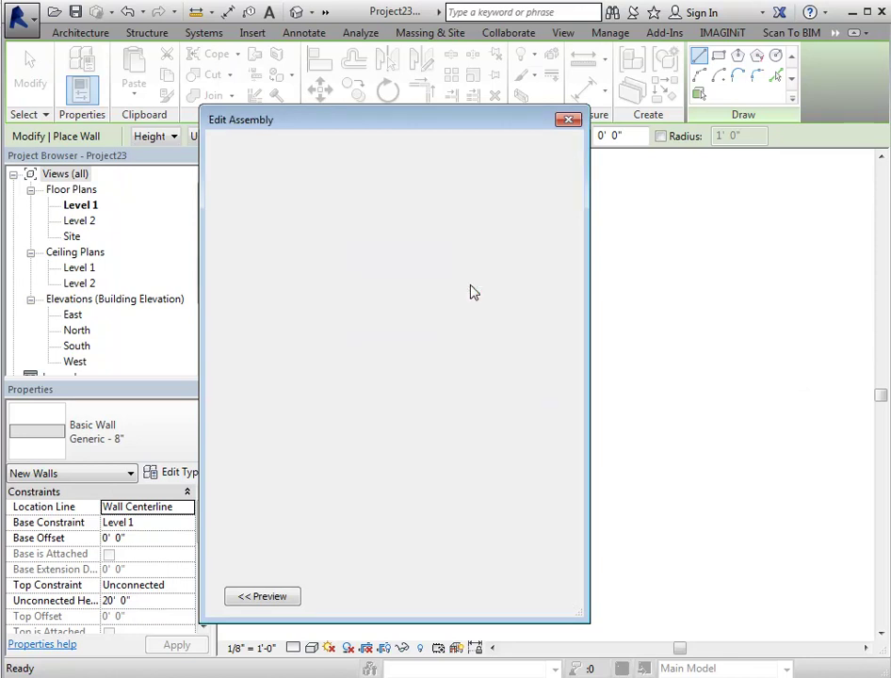
{"action": "left_click", "coordinate": [421, 296]}
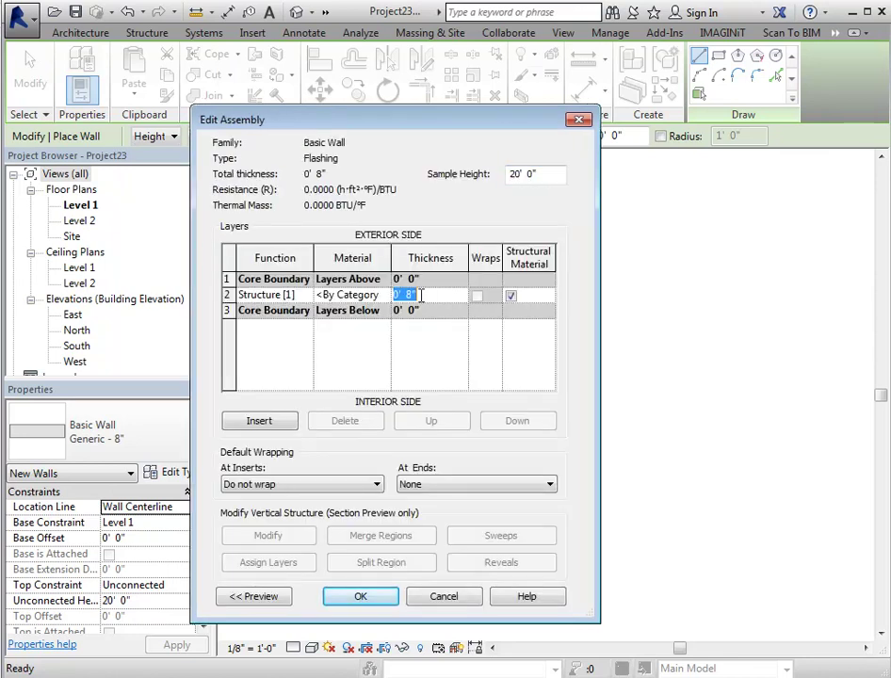
{"action": "left_click", "coordinate": [411, 294]}
{"action": "key", "text": "BackSpace"}
{"action": "type", "text": "125"}
{"action": "left_click", "coordinate": [436, 339]}
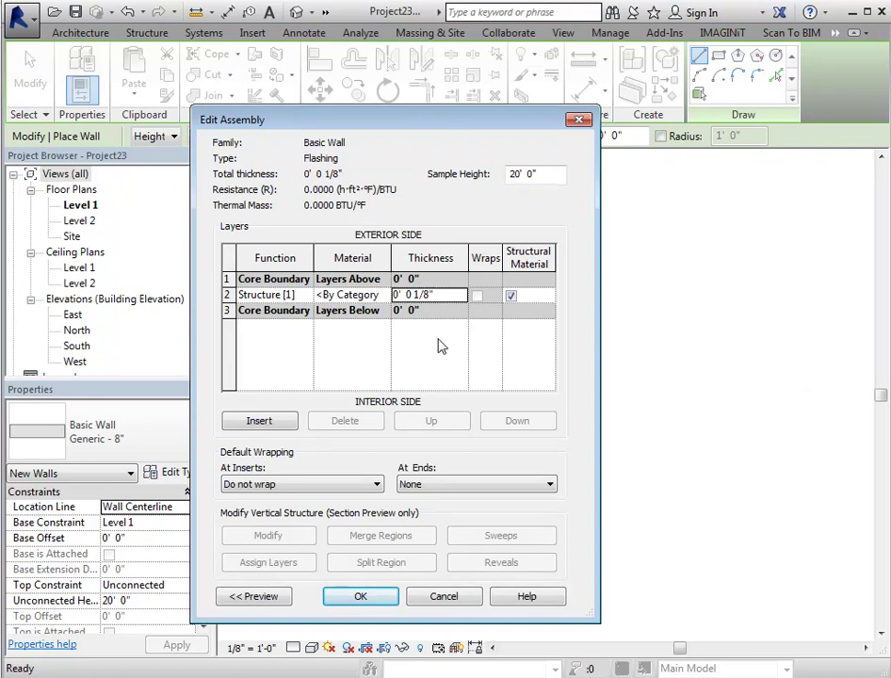
{"action": "left_click", "coordinate": [372, 598]}
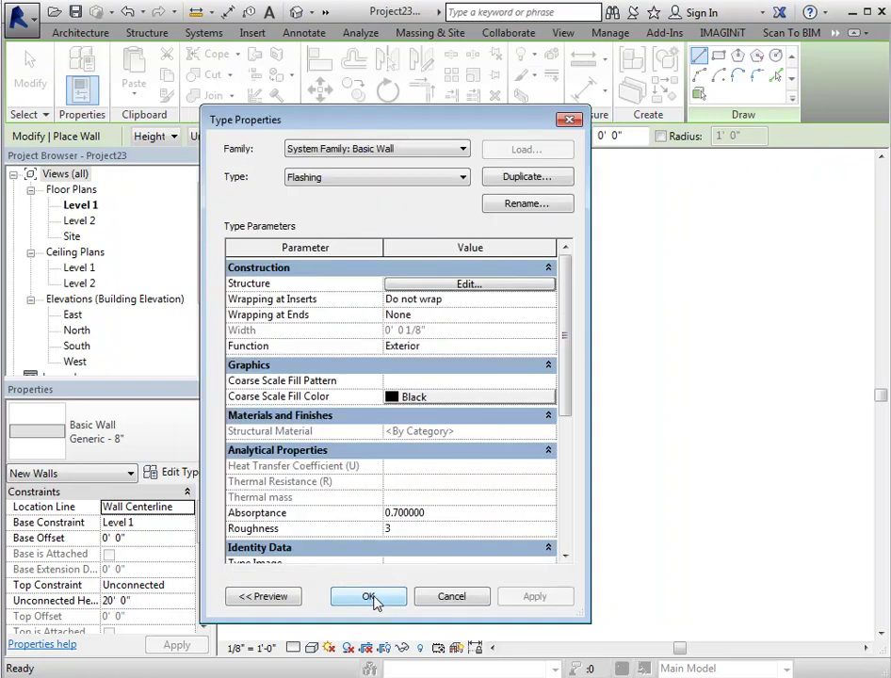
Step: Draw a single 52' 6" Flashing wall horizontally in the Level 1 plan
{"action": "left_click", "coordinate": [369, 598]}
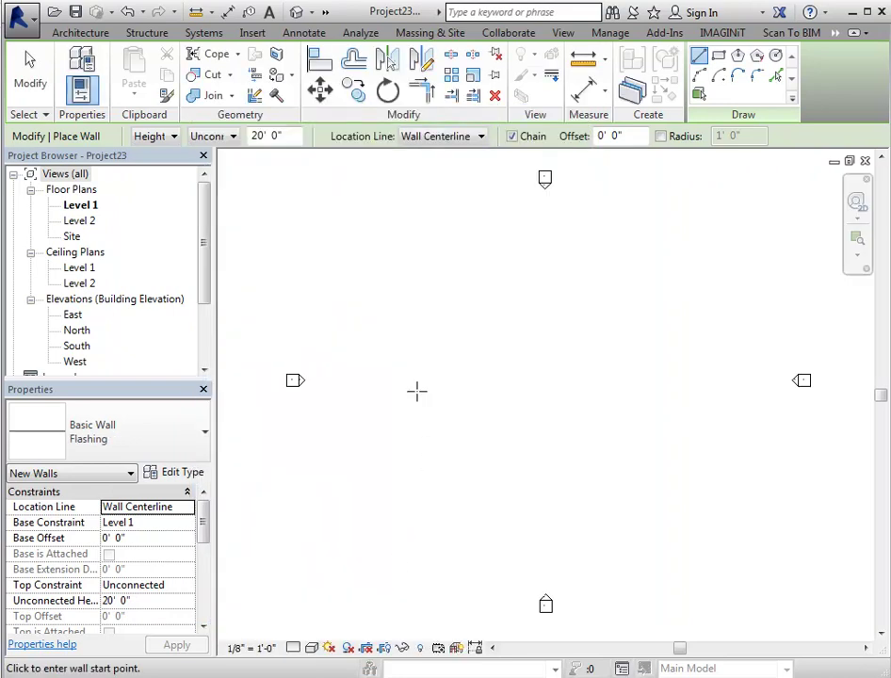
{"action": "left_click", "coordinate": [416, 391]}
{"action": "left_click", "coordinate": [577, 391]}
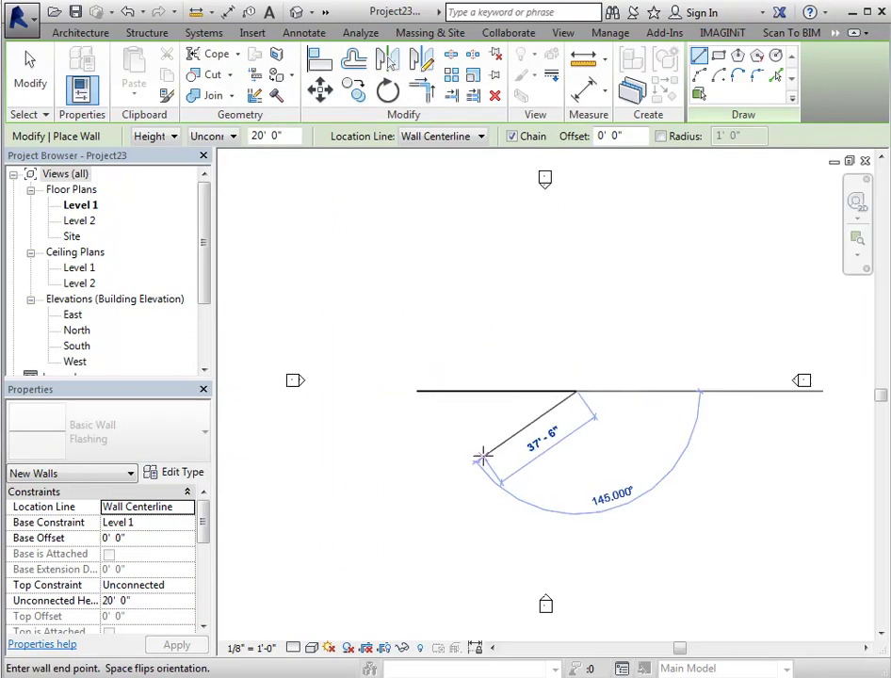
{"action": "key", "text": "Escape"}
{"action": "key", "text": "Escape"}
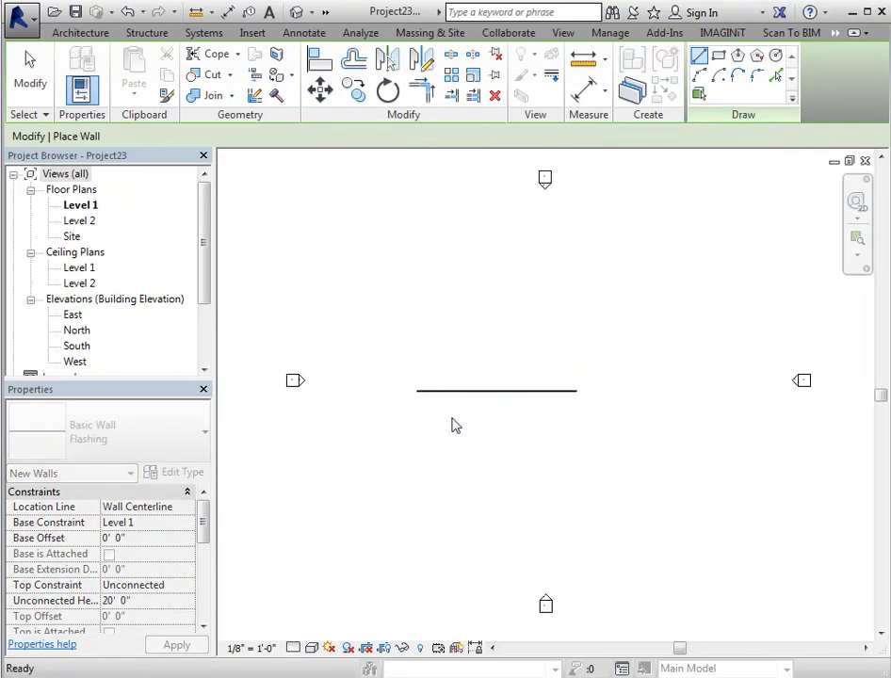
Step: Copy the Flashing wall to a parallel position just below the original
{"action": "left_click", "coordinate": [460, 394]}
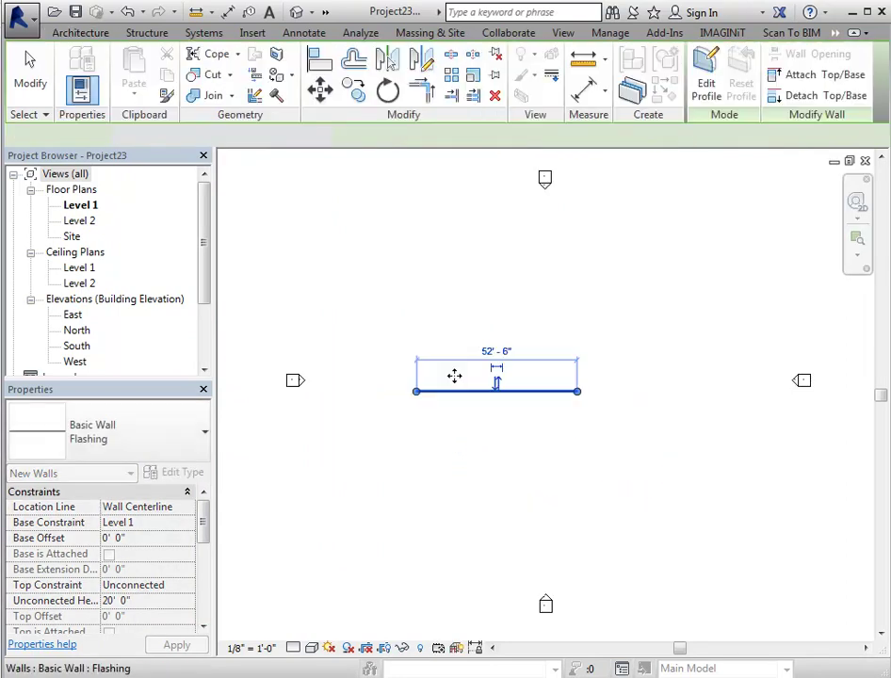
{"action": "left_click", "coordinate": [356, 92]}
{"action": "left_click", "coordinate": [592, 317]}
{"action": "key", "text": "Escape"}
{"action": "key", "text": "Escape"}
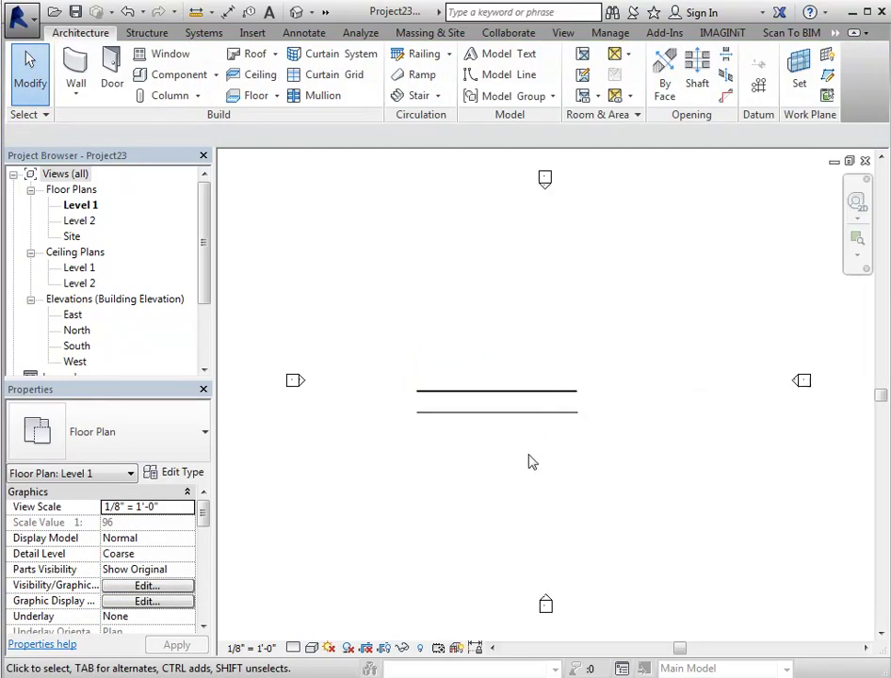
{"action": "scroll", "coordinate": [481, 418], "scroll_direction": "up", "scroll_amount": 3}
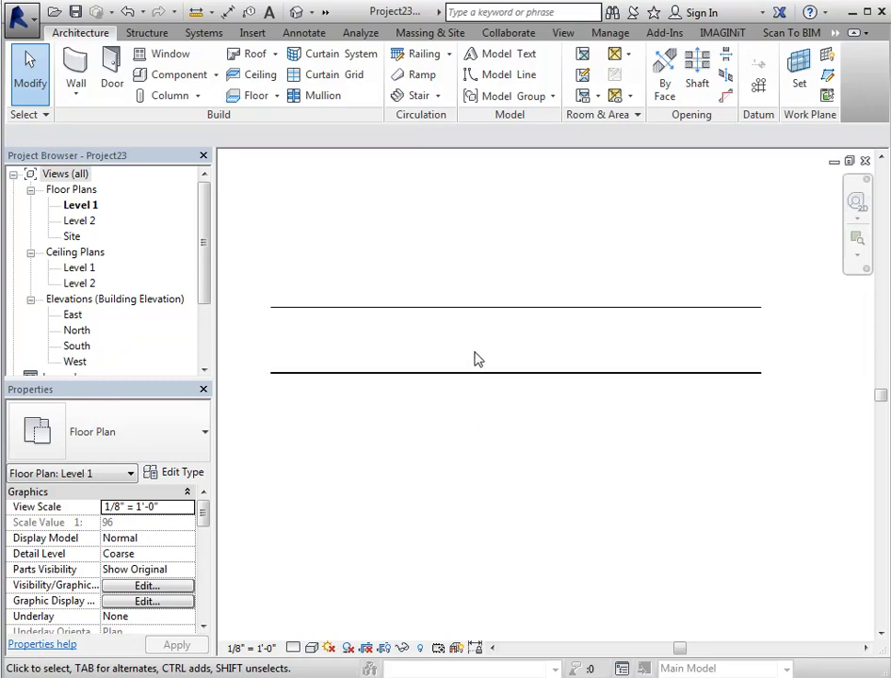
Step: For the lower wall, duplicate Interior - 5 1/2" Partition (1-hr) as Plumbing Wall
{"action": "left_click", "coordinate": [463, 373]}
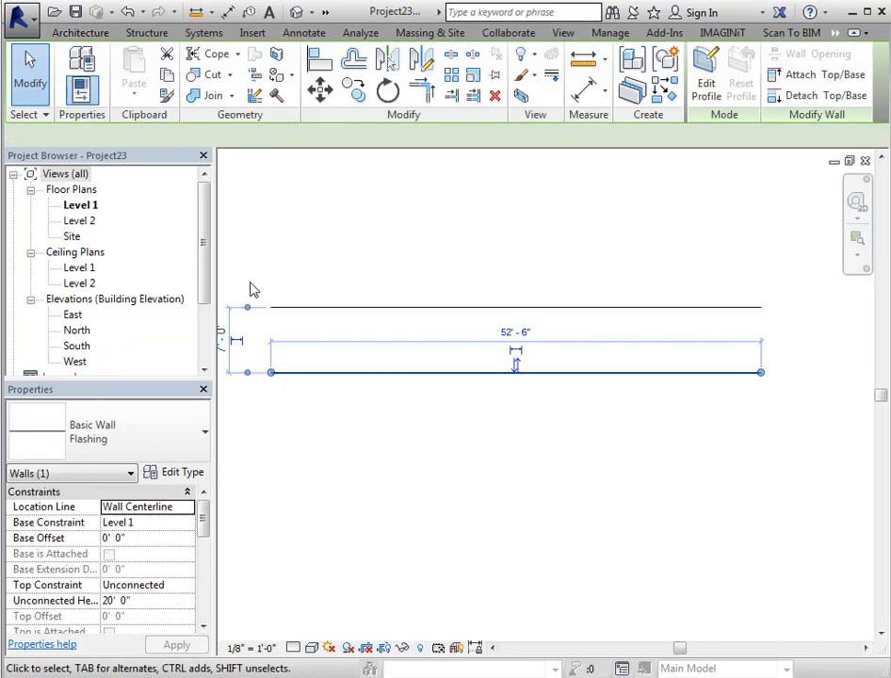
{"action": "left_click", "coordinate": [183, 474]}
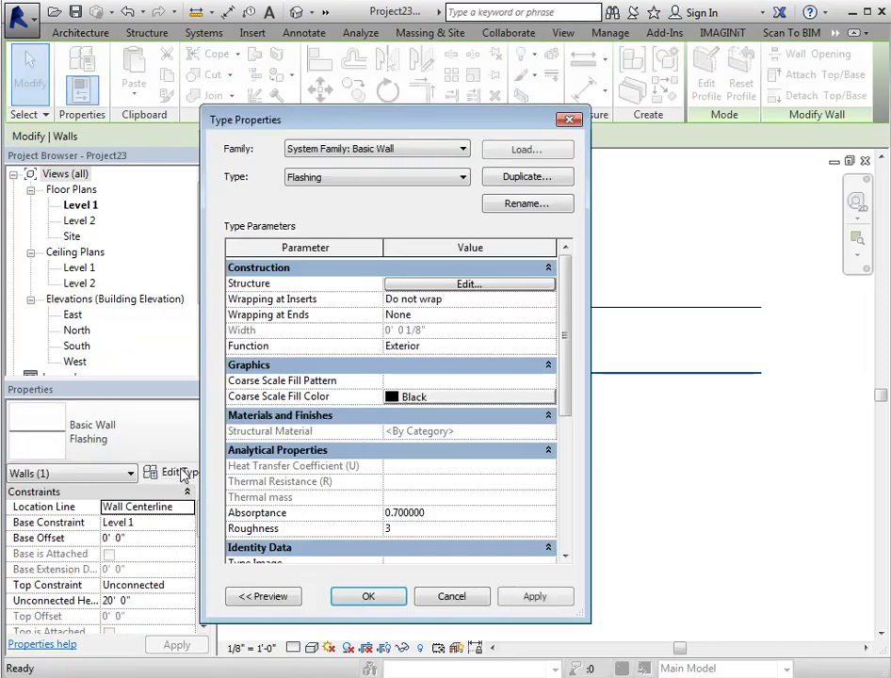
{"action": "left_click", "coordinate": [423, 181]}
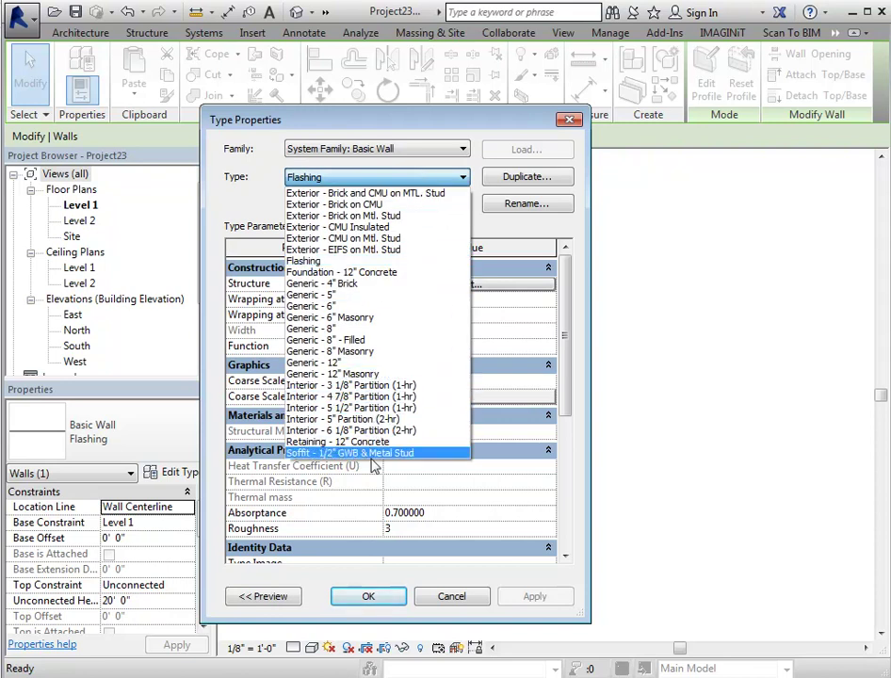
{"action": "left_click", "coordinate": [383, 410]}
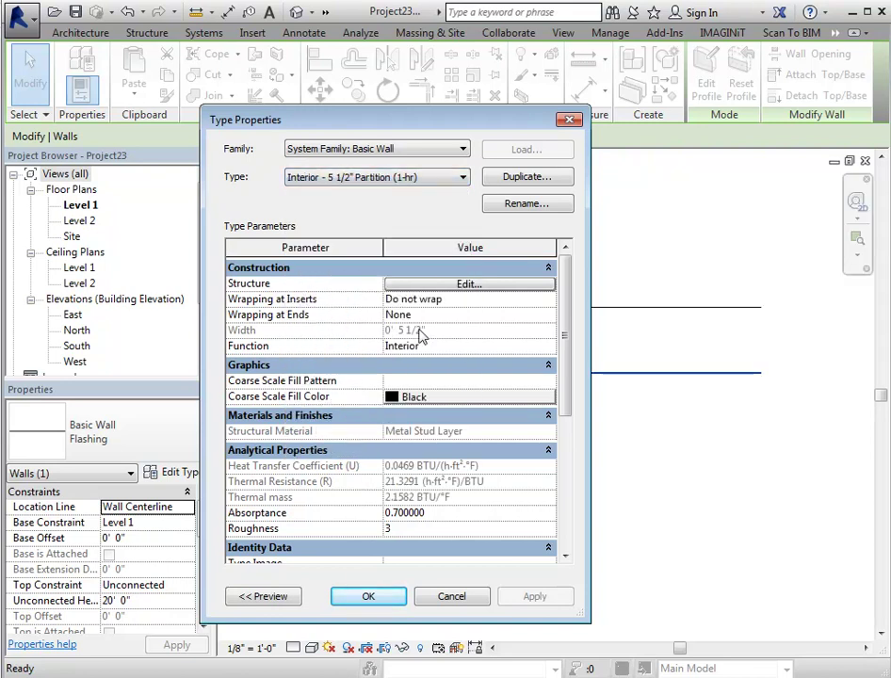
{"action": "left_click", "coordinate": [528, 179]}
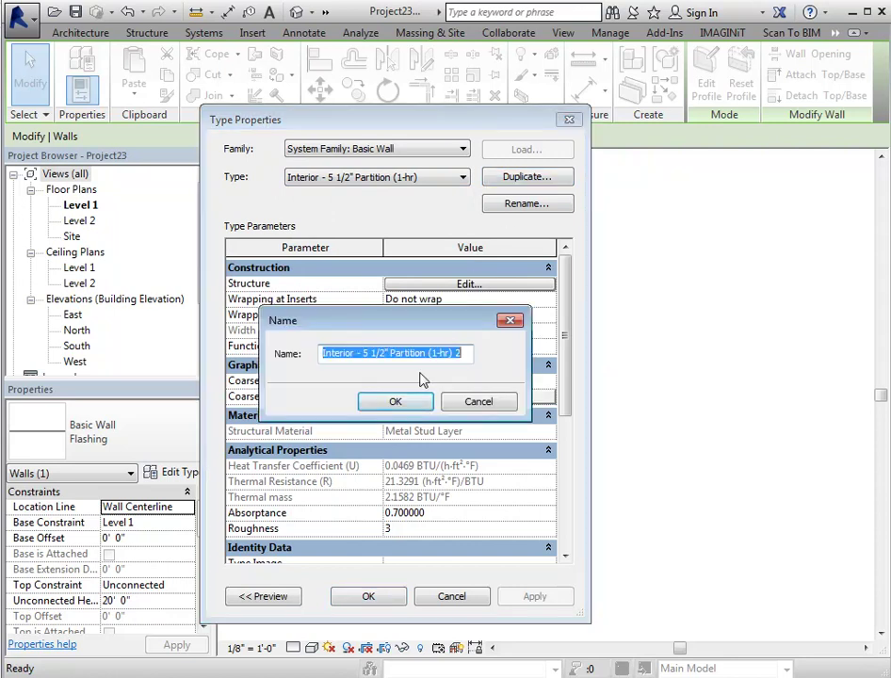
{"action": "type", "text": "Plumbing Wall"}
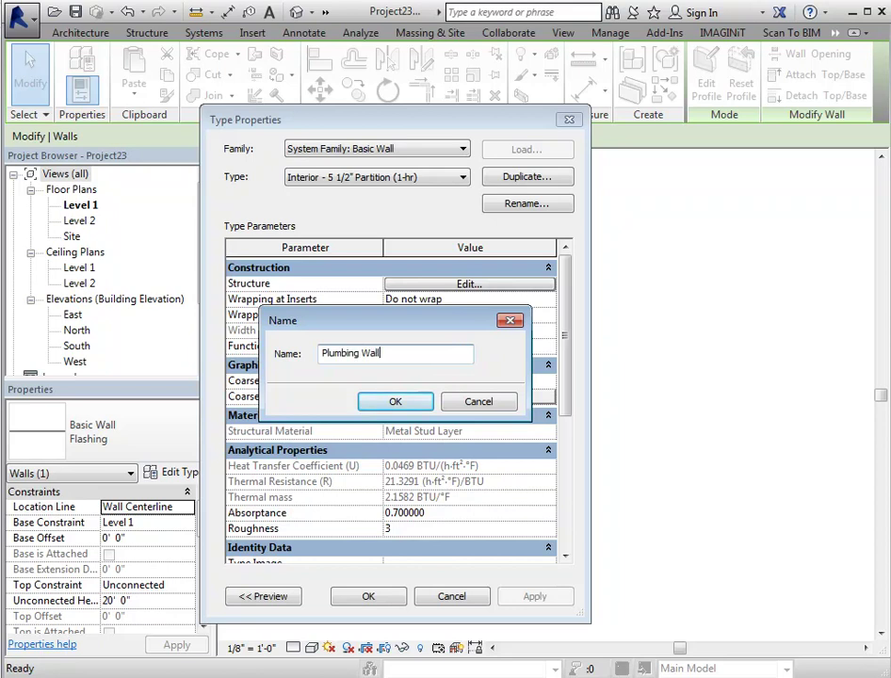
{"action": "key", "text": "Return"}
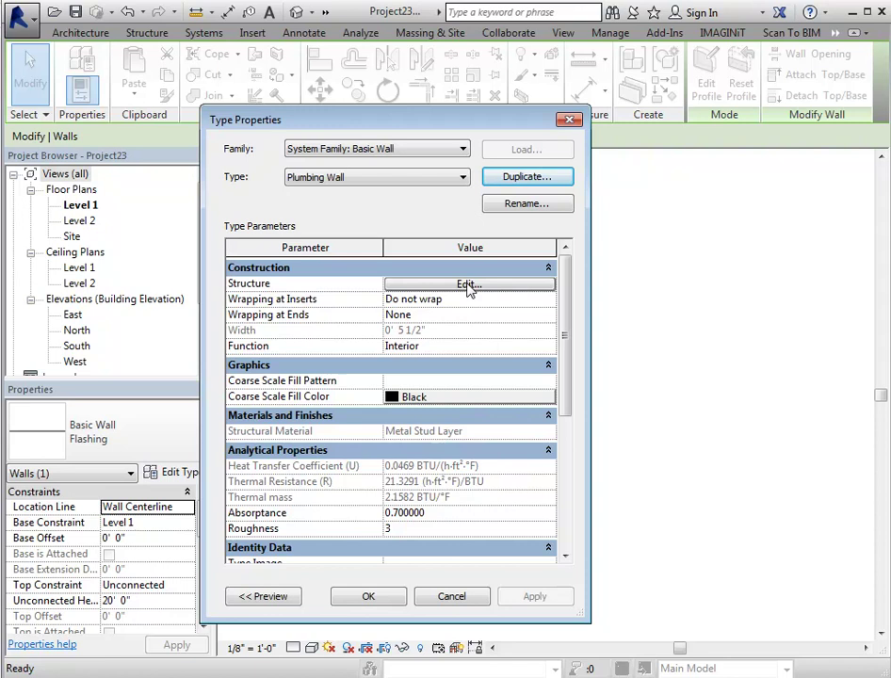
Step: Reduce the outer gypsum layer thicknesses, setting the first layer to 1/2"
{"action": "left_click", "coordinate": [468, 285]}
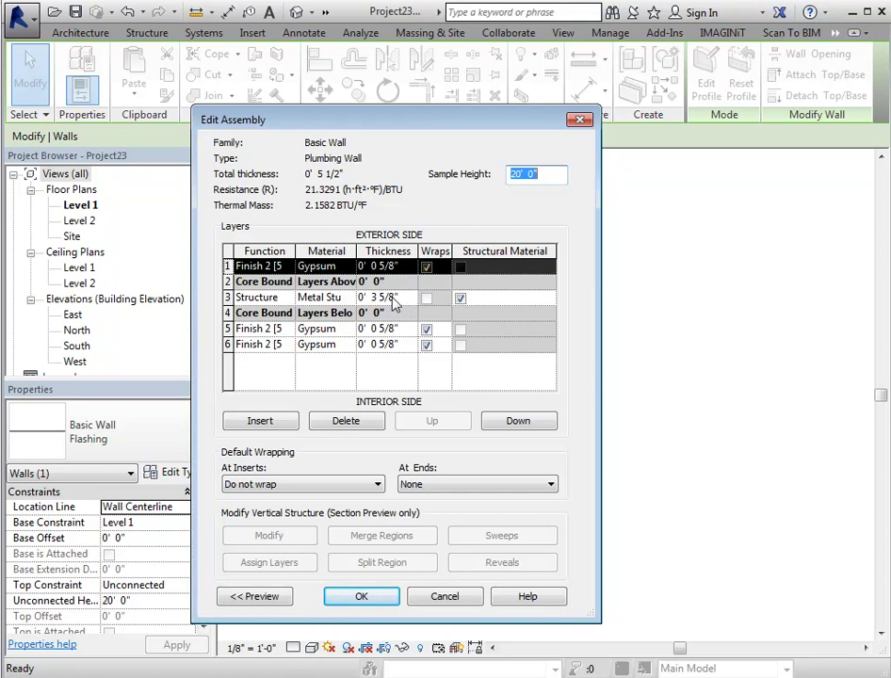
{"action": "left_click", "coordinate": [396, 268]}
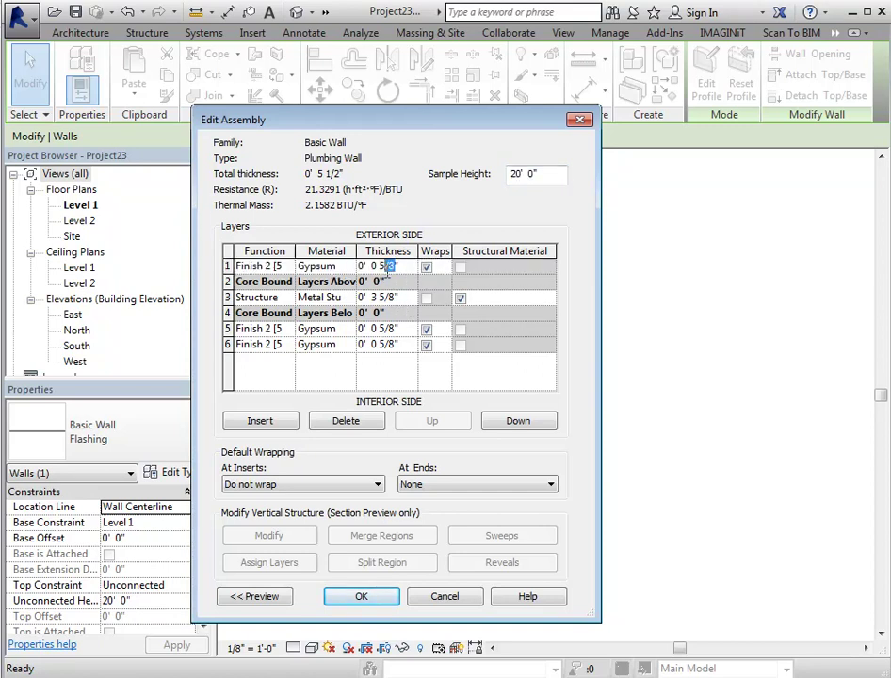
{"action": "left_click_drag", "start_coordinate": [396, 267], "coordinate": [380, 269]}
{"action": "type", "text": "3"}
{"action": "key", "text": "Return"}
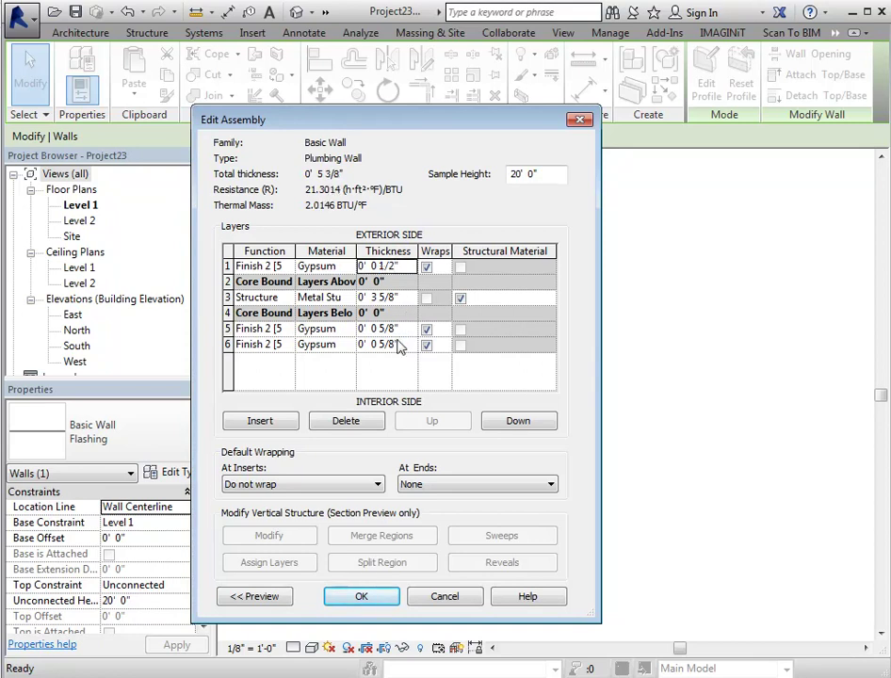
{"action": "left_click", "coordinate": [396, 347]}
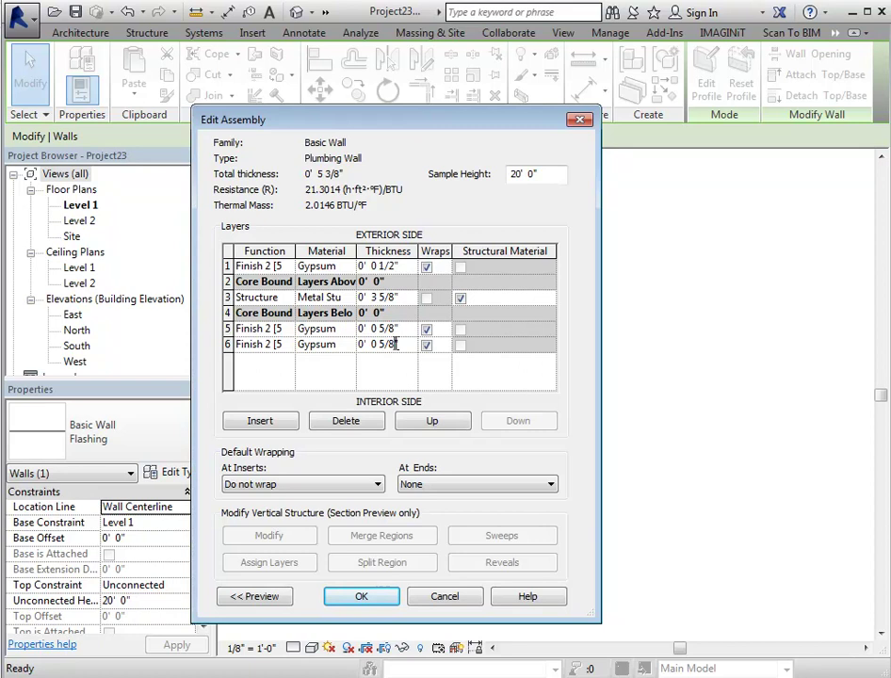
{"action": "left_click_drag", "start_coordinate": [397, 346], "coordinate": [380, 350]}
{"action": "type", "text": "1"}
{"action": "left_click", "coordinate": [285, 329]}
Step: Make layer 5 a Structure layer of Plywood, Sheathing, 1/4" thick
{"action": "left_click", "coordinate": [287, 329]}
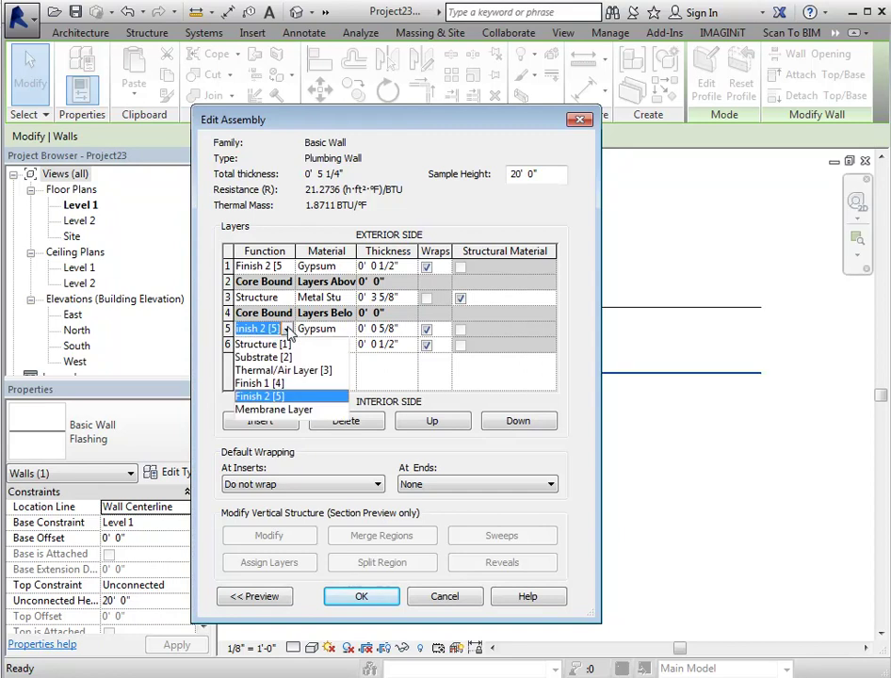
{"action": "left_click", "coordinate": [264, 344]}
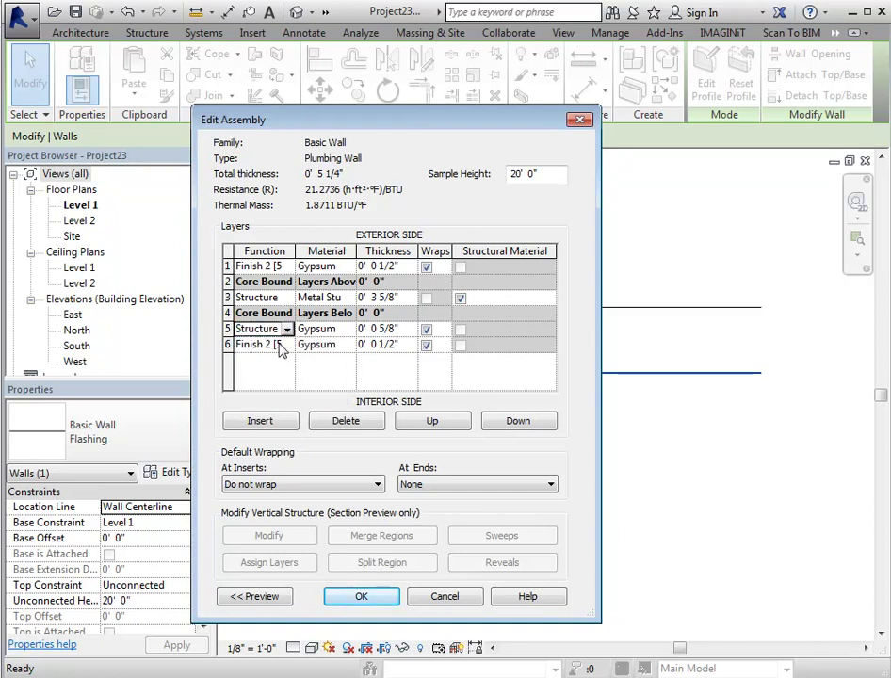
{"action": "left_click", "coordinate": [344, 329]}
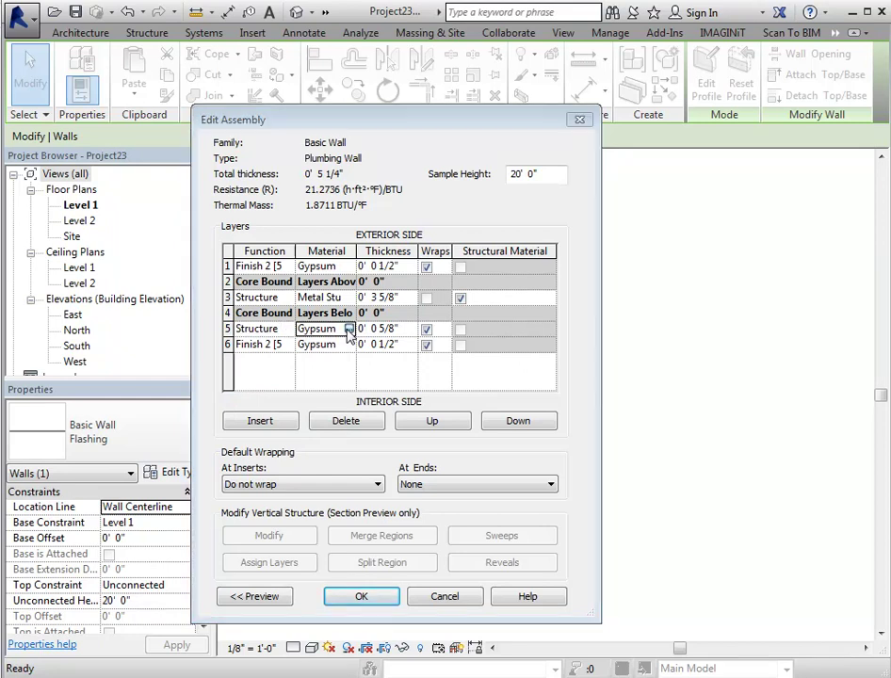
{"action": "left_click", "coordinate": [351, 329]}
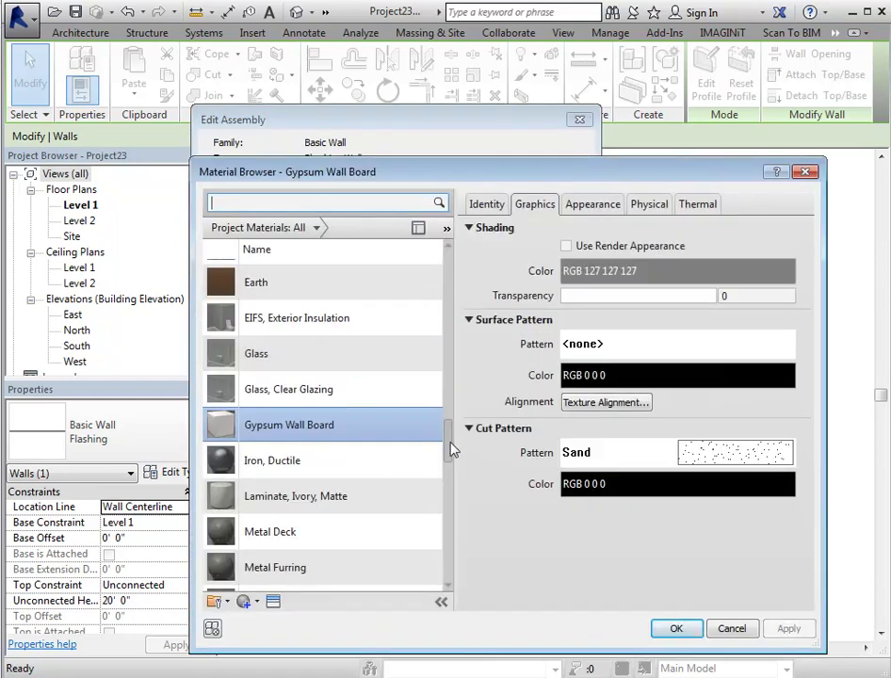
{"action": "left_click_drag", "start_coordinate": [454, 450], "coordinate": [450, 501]}
{"action": "left_click", "coordinate": [311, 459]}
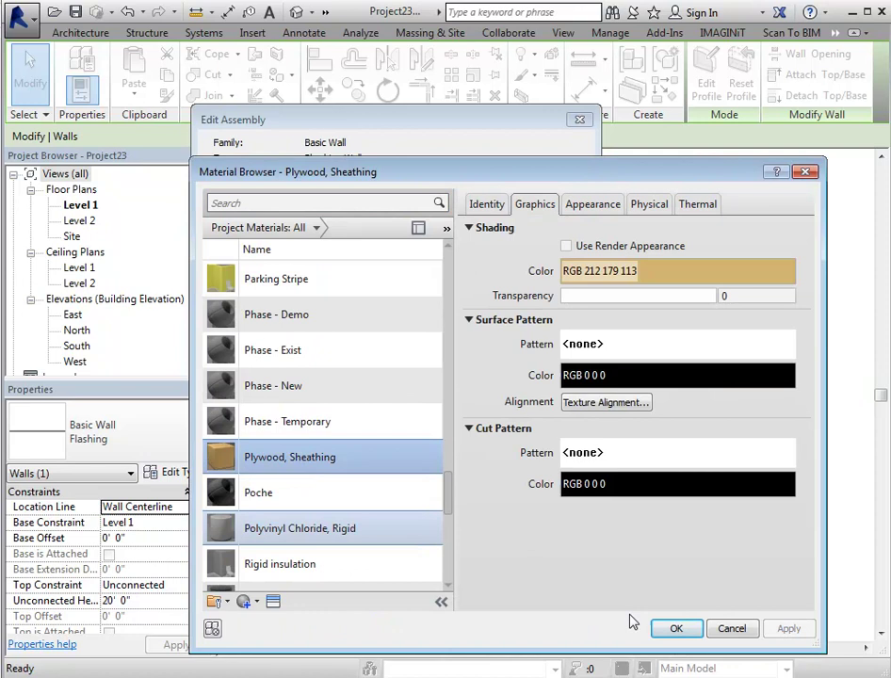
{"action": "left_click", "coordinate": [677, 628]}
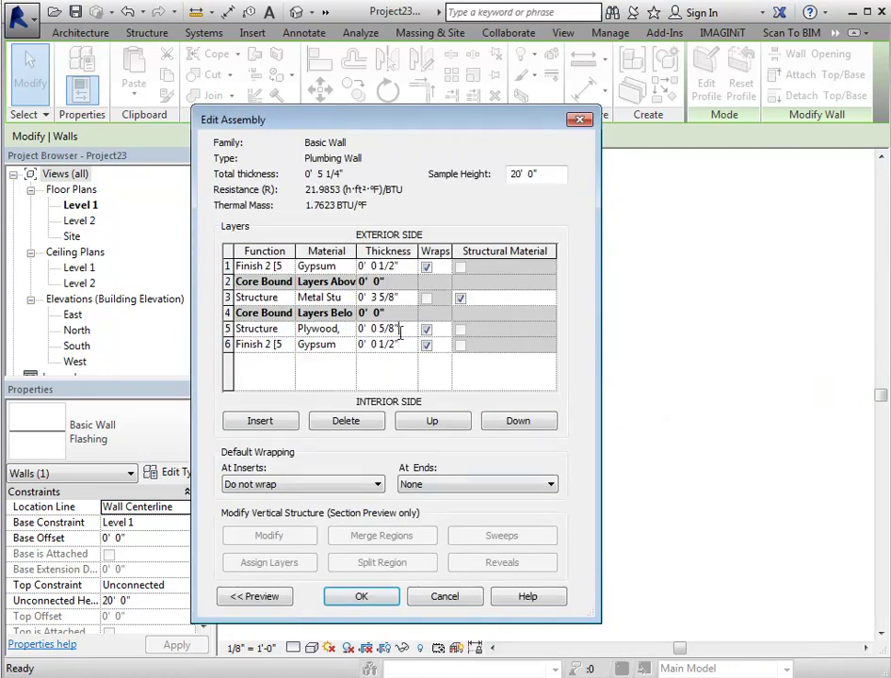
{"action": "left_click_drag", "start_coordinate": [396, 330], "coordinate": [381, 332]}
{"action": "type", "text": "1"}
{"action": "left_click", "coordinate": [316, 329]}
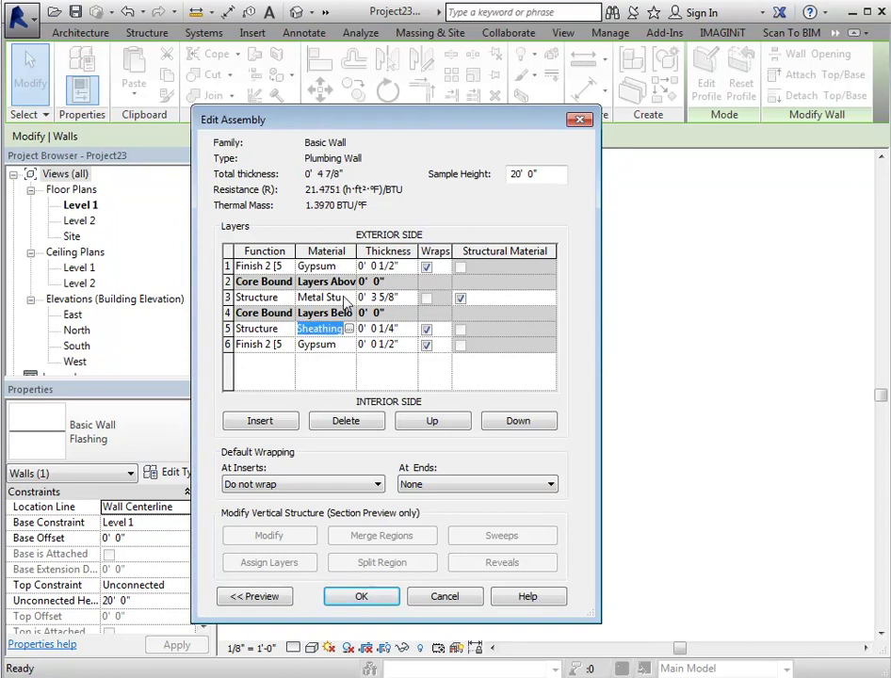
Step: Set the core layer to Softwood, Lumber at 9 1/4" thick
{"action": "left_click", "coordinate": [339, 299]}
{"action": "left_click", "coordinate": [348, 298]}
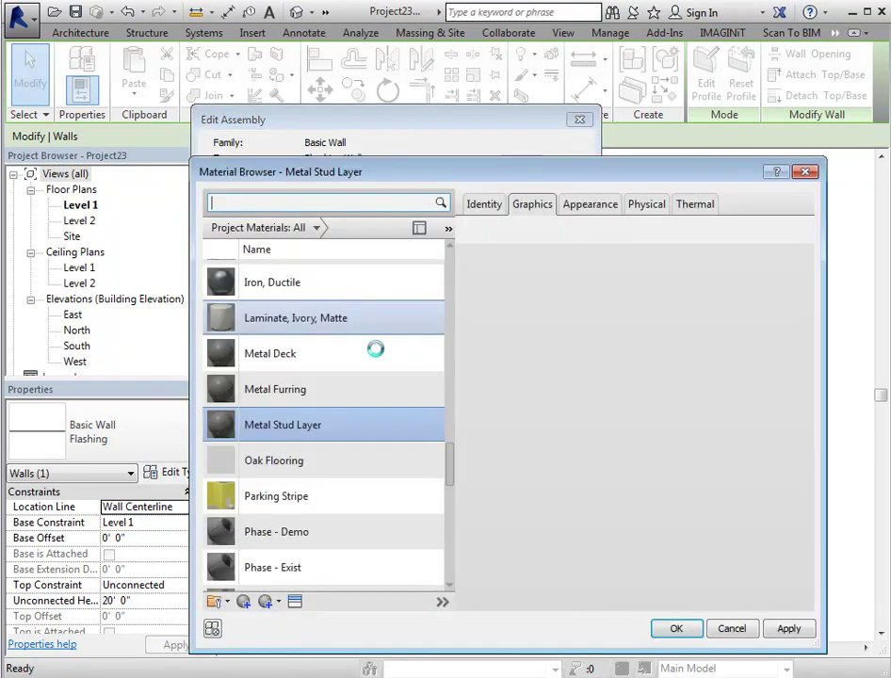
{"action": "left_click_drag", "start_coordinate": [450, 478], "coordinate": [449, 535]}
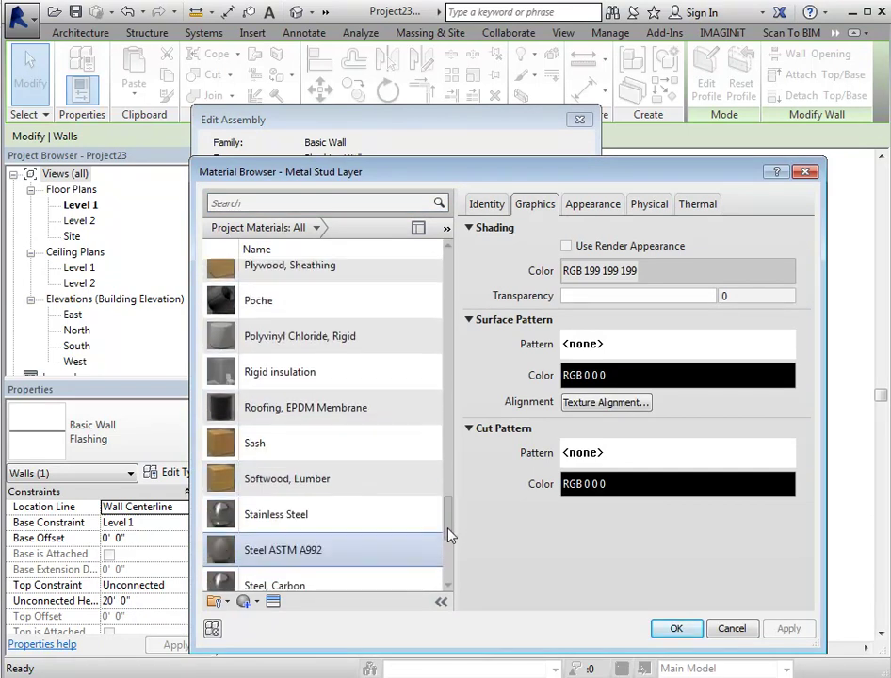
{"action": "left_click", "coordinate": [325, 470]}
{"action": "left_click", "coordinate": [674, 627]}
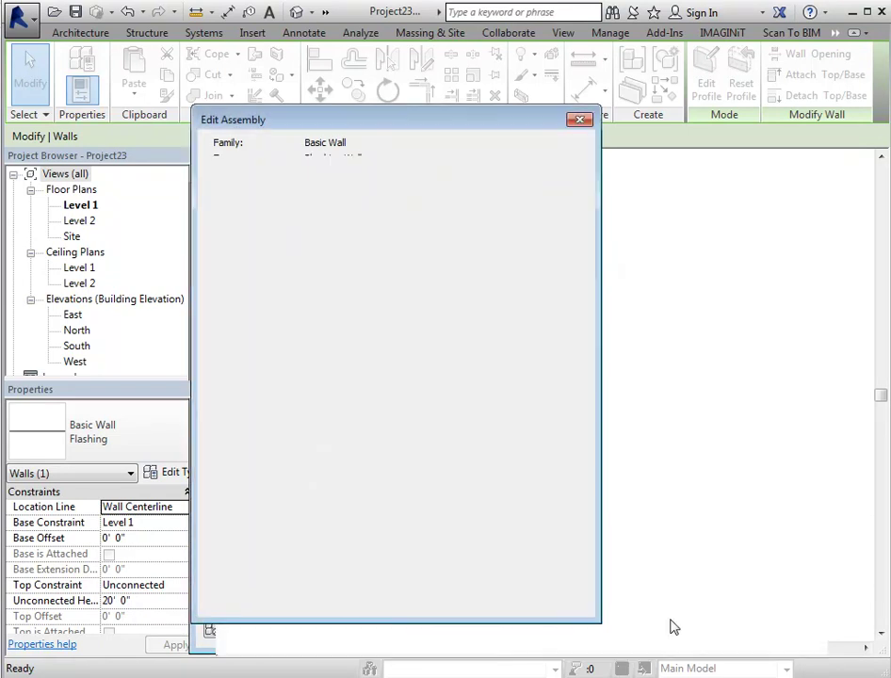
{"action": "left_click", "coordinate": [402, 299]}
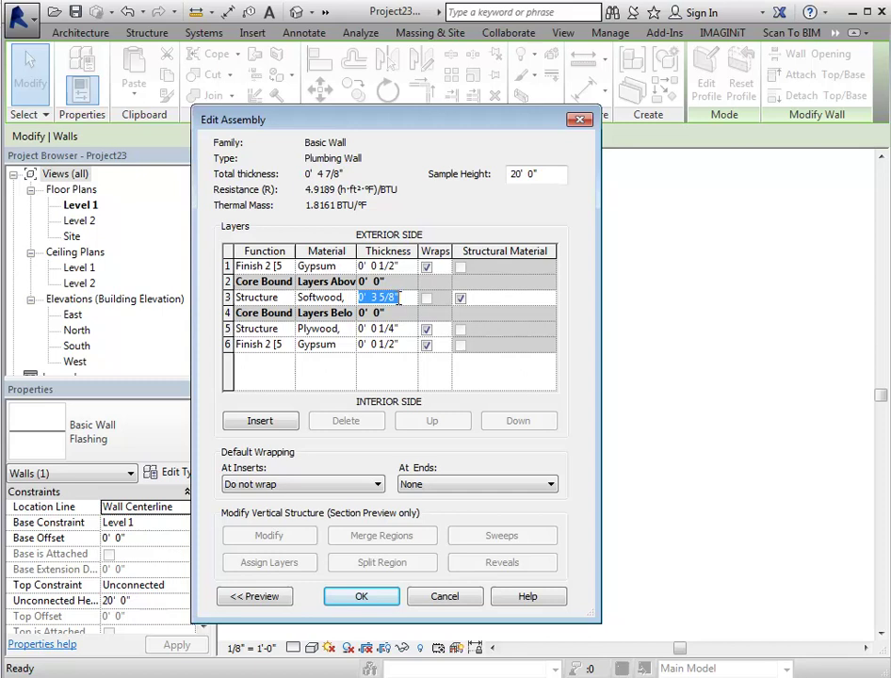
{"action": "left_click_drag", "start_coordinate": [399, 297], "coordinate": [372, 297]}
{"action": "type", "text": "9.25"}
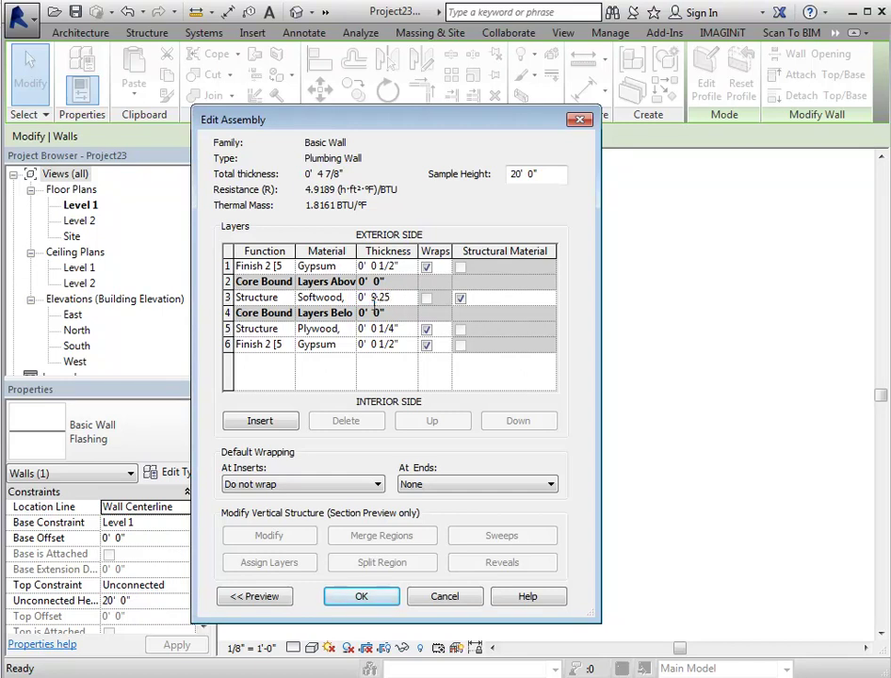
{"action": "left_click", "coordinate": [227, 282]}
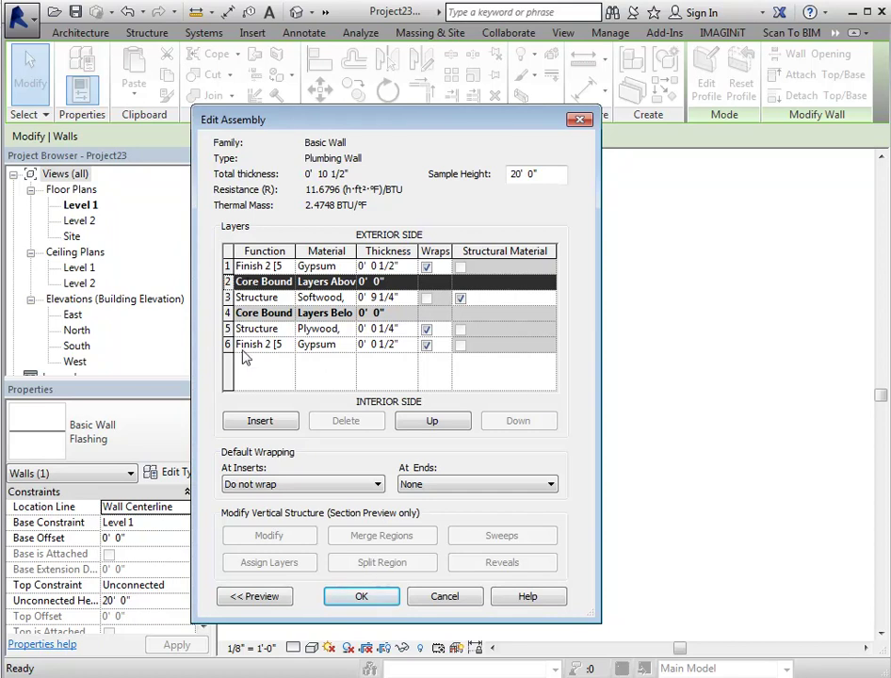
Step: Insert a new layer at position 2 with function Substrate [2]
{"action": "left_click", "coordinate": [260, 423]}
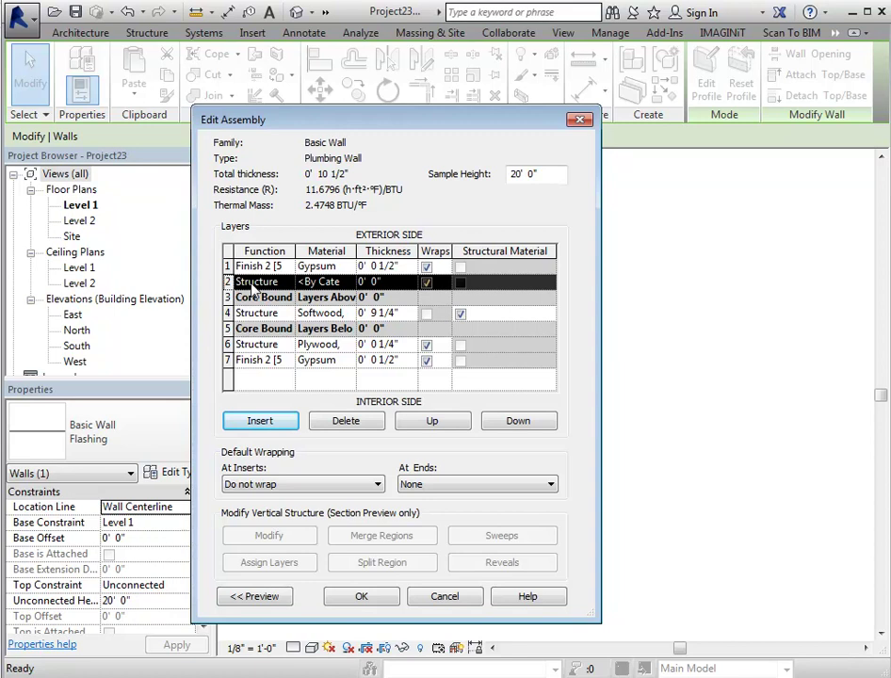
{"action": "left_click", "coordinate": [456, 422]}
{"action": "left_click", "coordinate": [506, 424]}
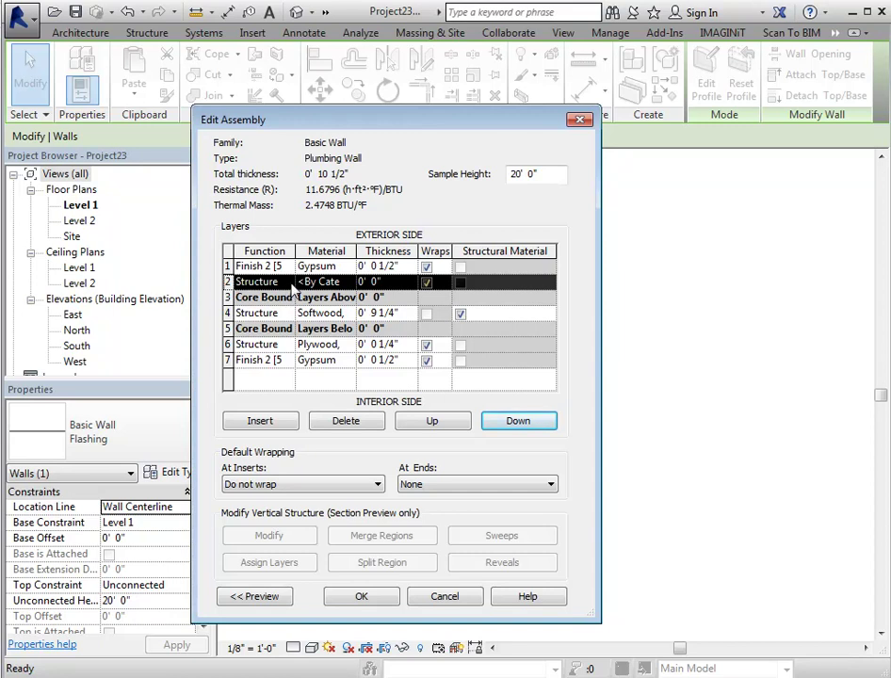
{"action": "left_click", "coordinate": [283, 282]}
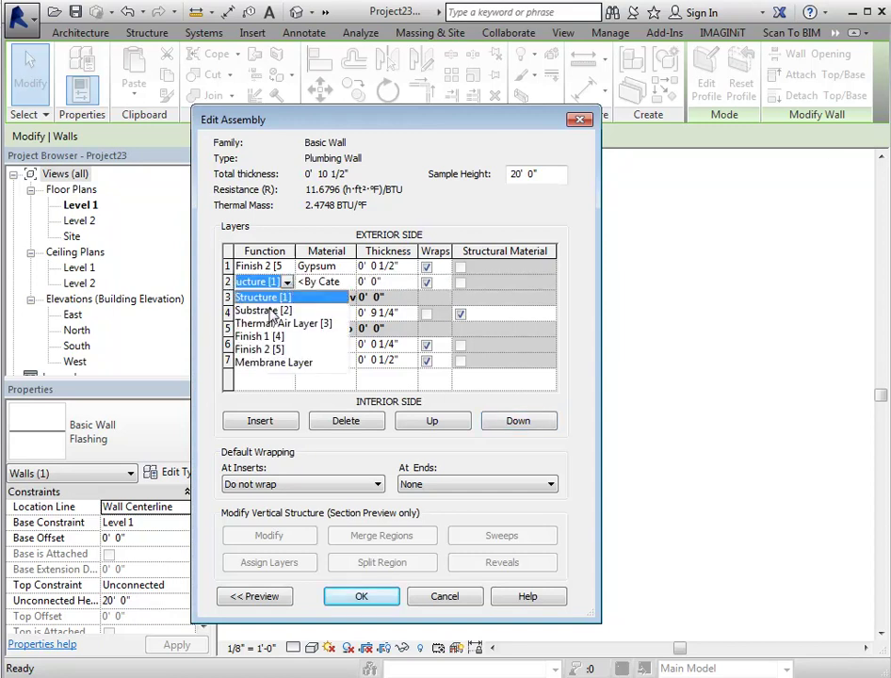
{"action": "left_click", "coordinate": [268, 311]}
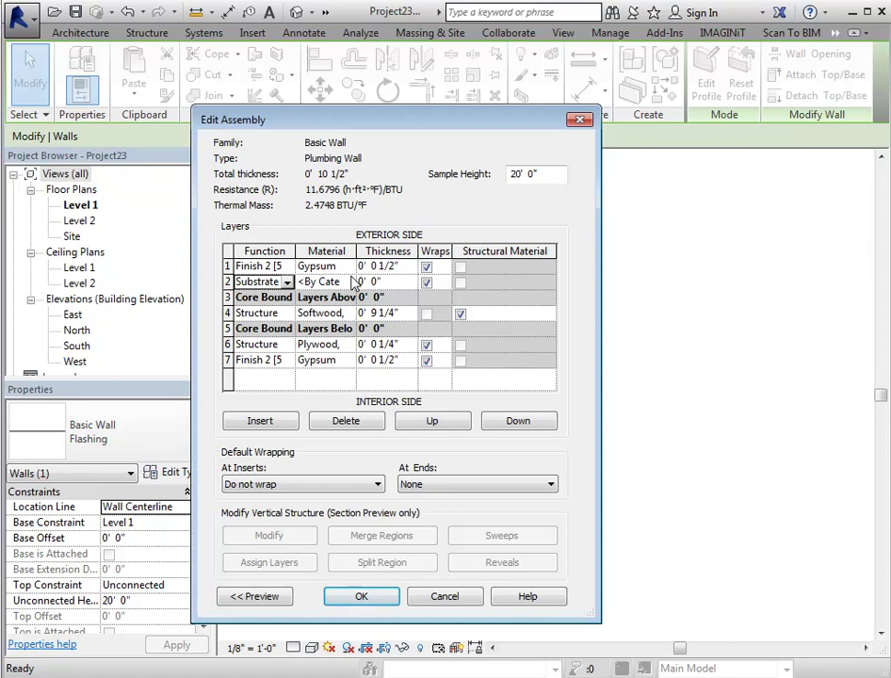
Step: Give the substrate layer Plywood, Sheathing material and 1/4" thickness
{"action": "left_click", "coordinate": [339, 282]}
{"action": "left_click", "coordinate": [349, 282]}
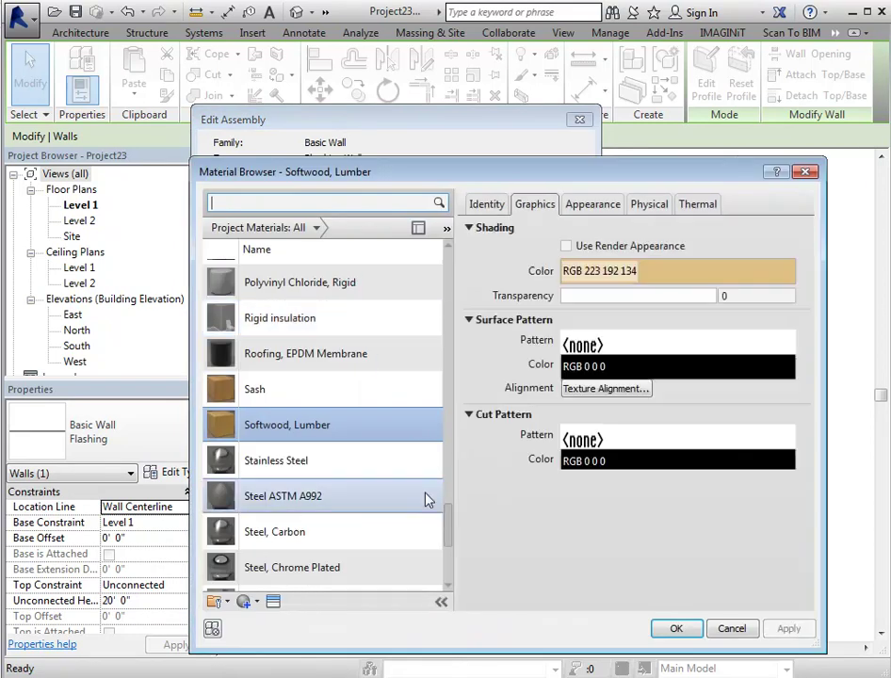
{"action": "left_click_drag", "start_coordinate": [453, 533], "coordinate": [458, 503]}
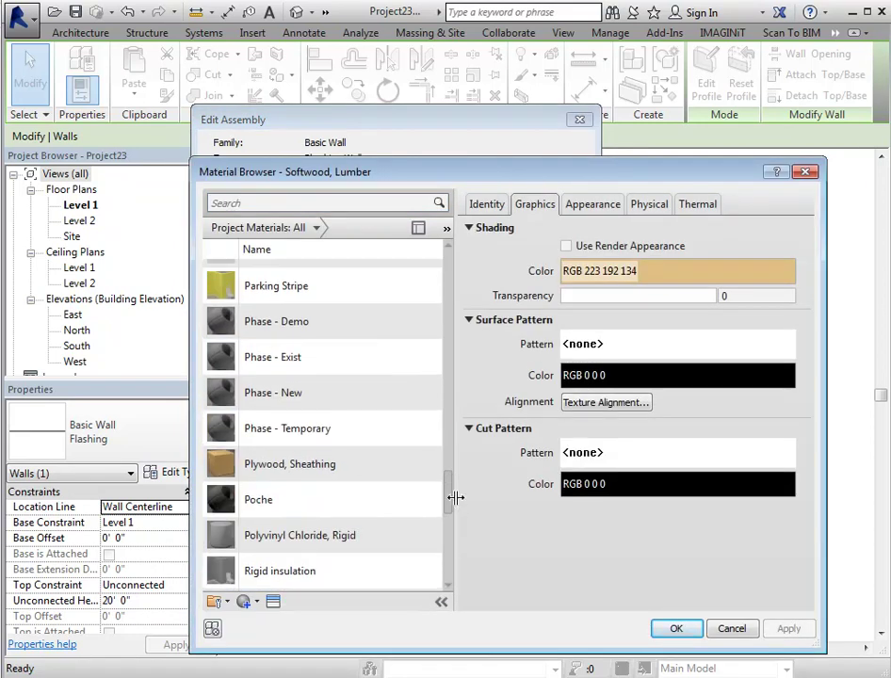
{"action": "left_click", "coordinate": [331, 479]}
{"action": "left_click", "coordinate": [676, 628]}
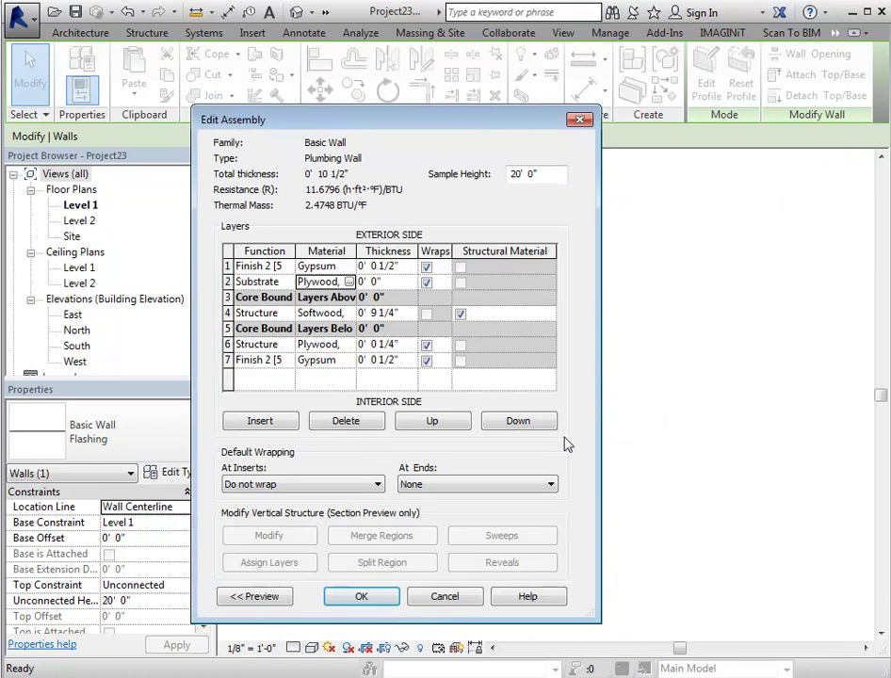
{"action": "left_click", "coordinate": [387, 283]}
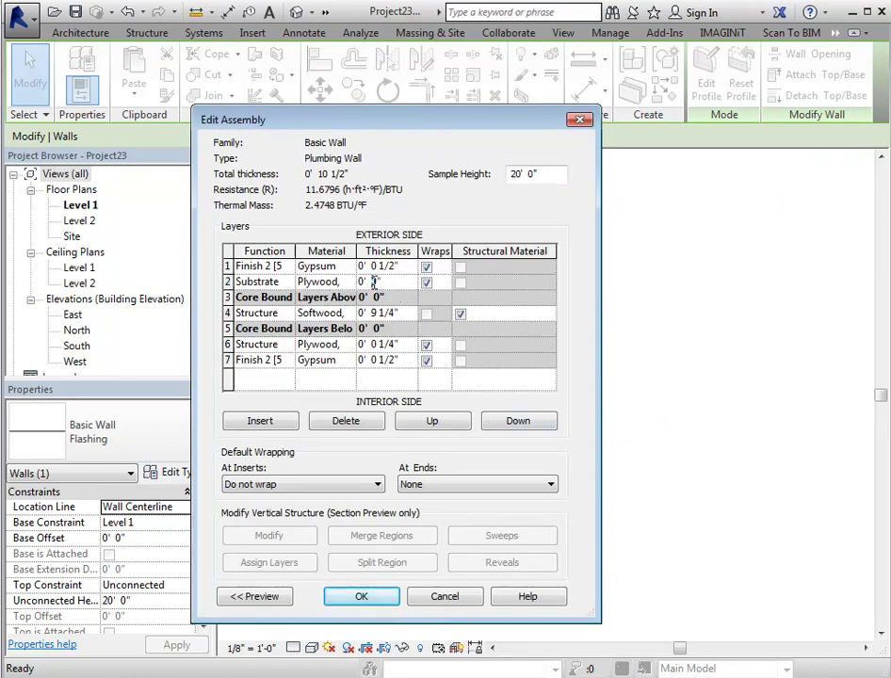
{"action": "left_click_drag", "start_coordinate": [372, 283], "coordinate": [380, 283]}
{"action": "type", "text": "1/4"}
{"action": "left_click", "coordinate": [422, 351]}
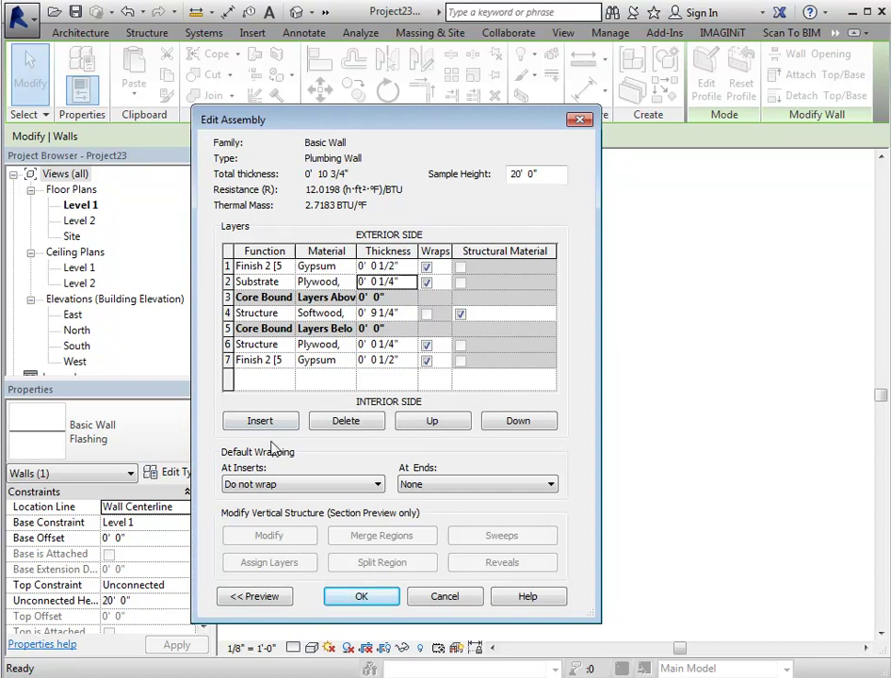
Step: Accept the Plumbing Wall assembly and type properties, then deselect the wall
{"action": "left_click", "coordinate": [361, 599]}
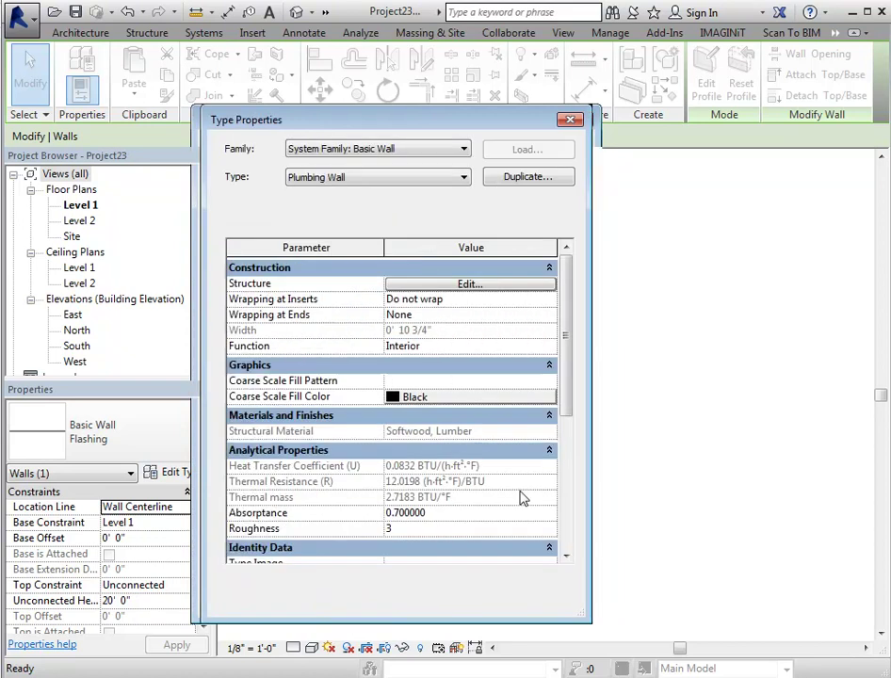
{"action": "left_click", "coordinate": [387, 655]}
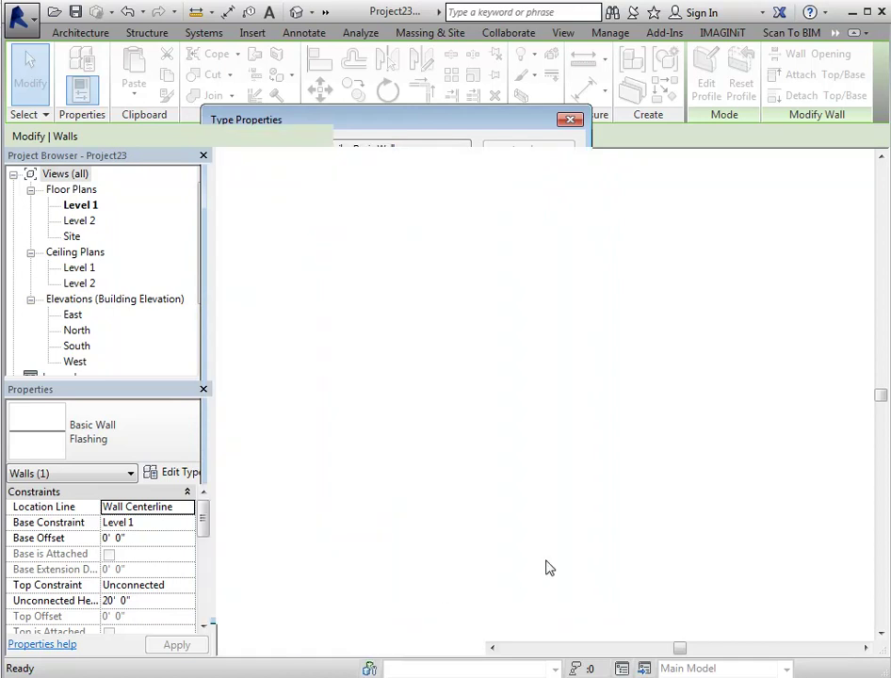
{"action": "left_click", "coordinate": [296, 403]}
{"action": "scroll", "coordinate": [294, 400], "scroll_direction": "up", "scroll_amount": 2}
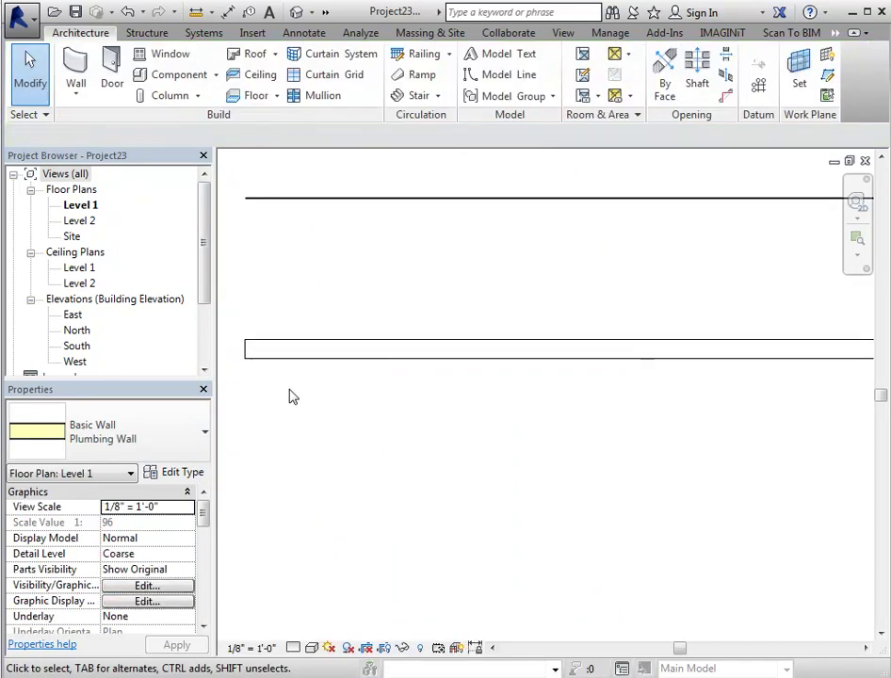
Step: Set the Level 1 plan detail level to Medium to show wall layers
{"action": "left_click", "coordinate": [293, 648]}
{"action": "left_click", "coordinate": [314, 617]}
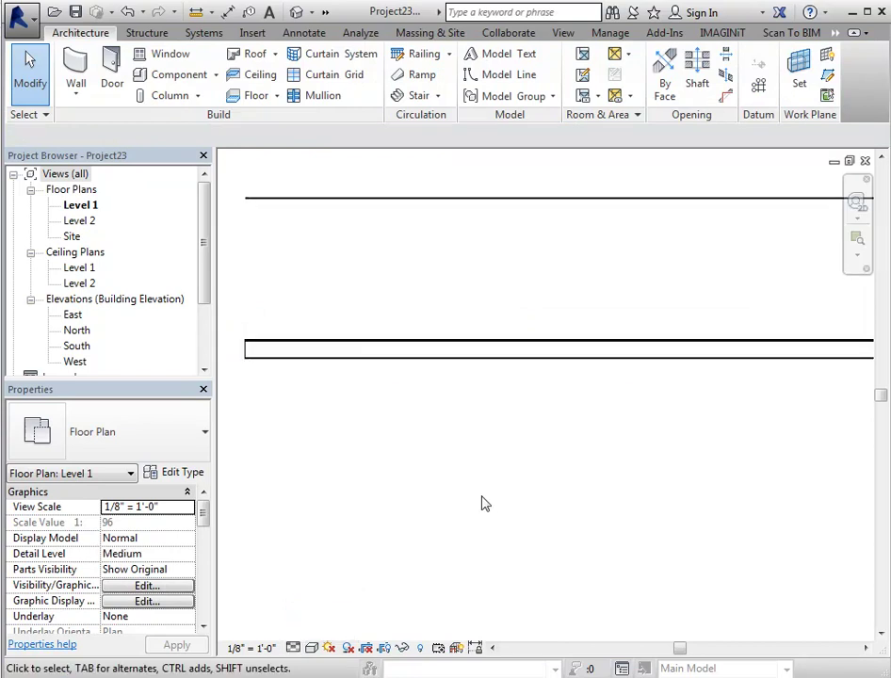
{"action": "scroll", "coordinate": [238, 367], "scroll_direction": "down", "scroll_amount": 3}
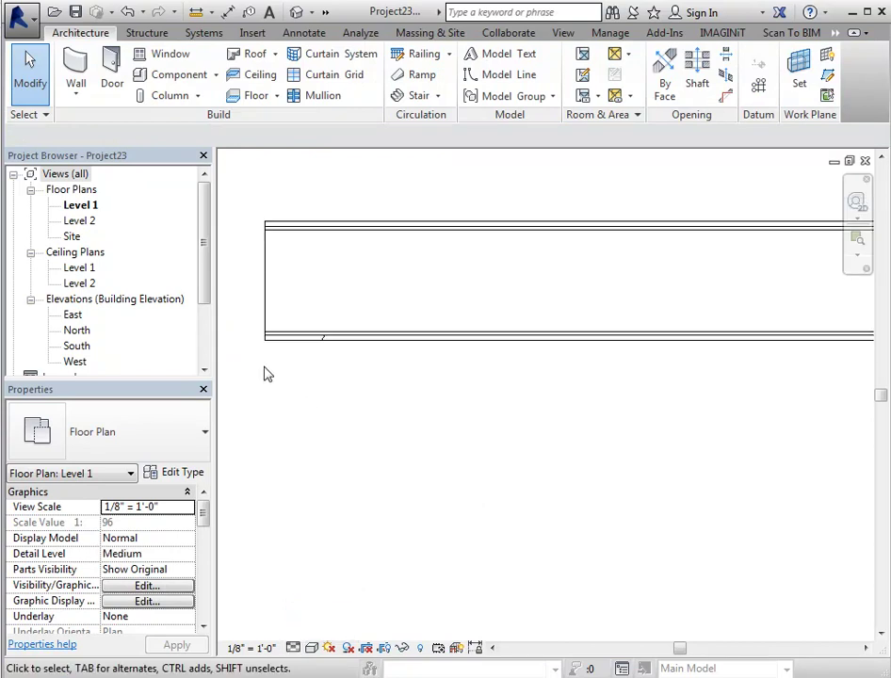
{"action": "scroll", "coordinate": [266, 374], "scroll_direction": "up", "scroll_amount": 1}
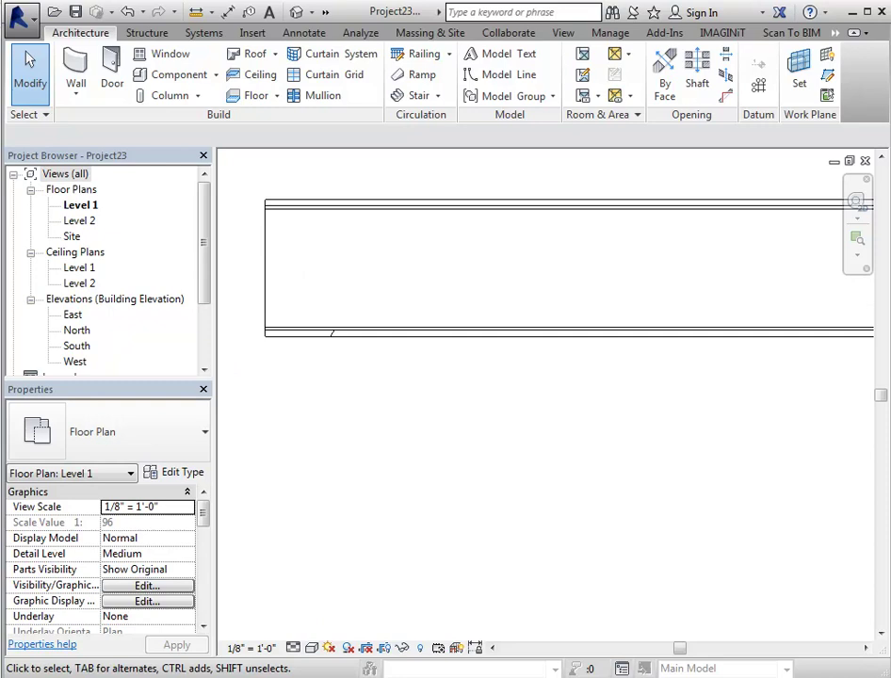
{"action": "scroll", "coordinate": [331, 333], "scroll_direction": "up", "scroll_amount": 1}
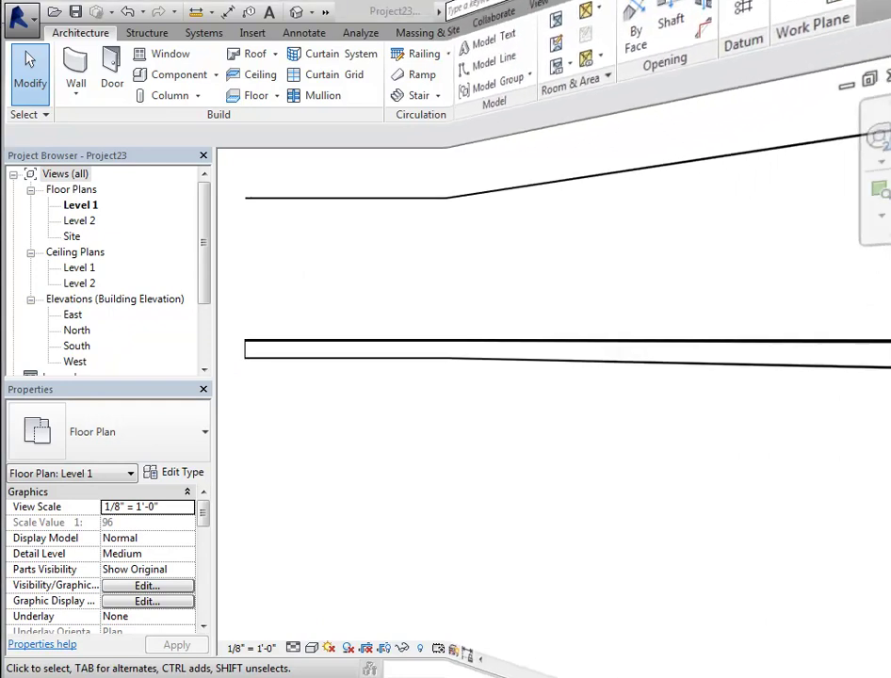